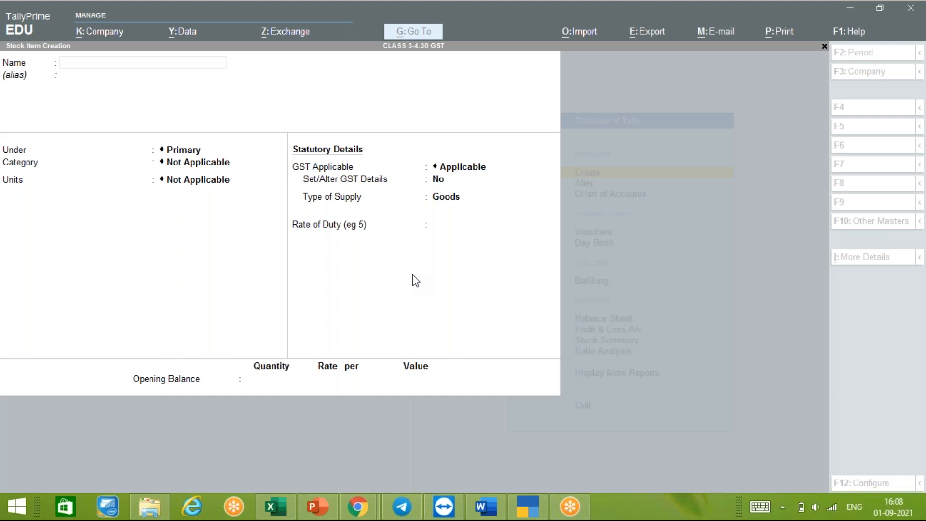
Name the new stock item Lg and assign it to group TV, category HOMEAPPL and unit Nos.
click(90, 66)
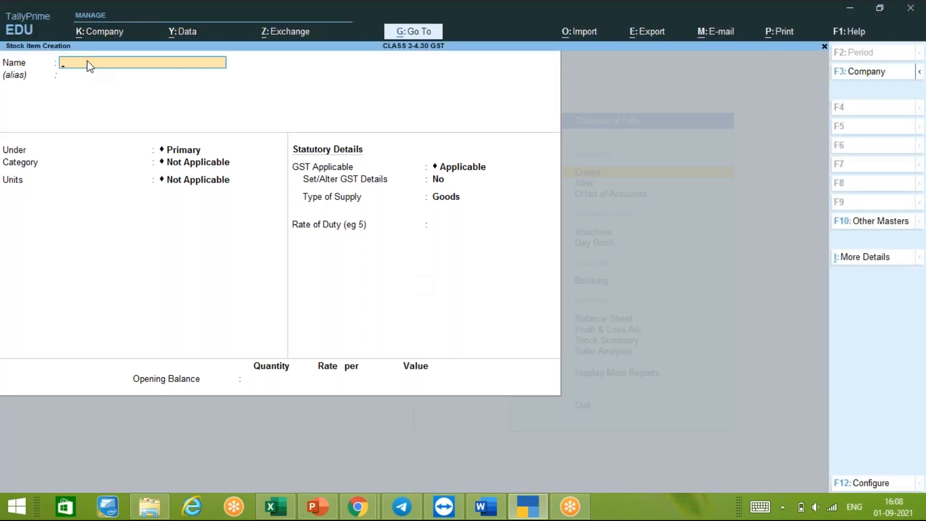
text(Lg)
key(Return)
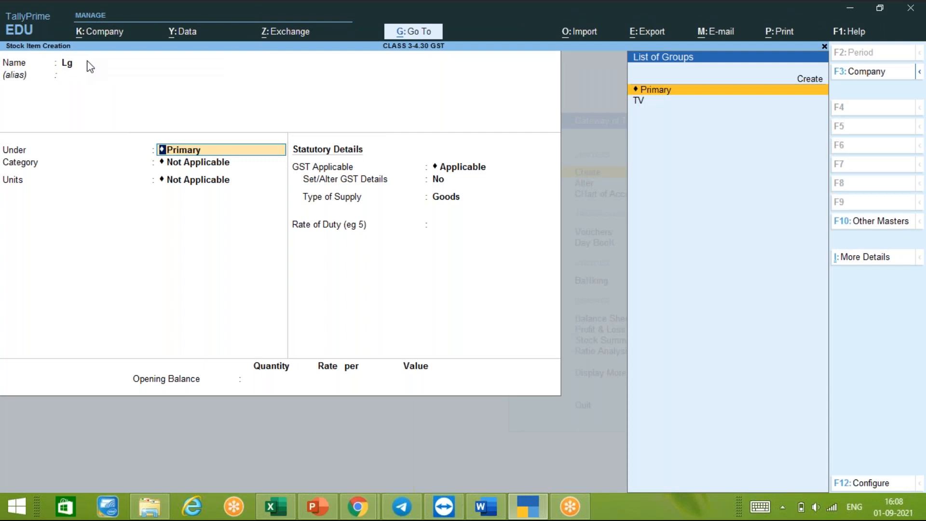
key(Down)
key(Return)
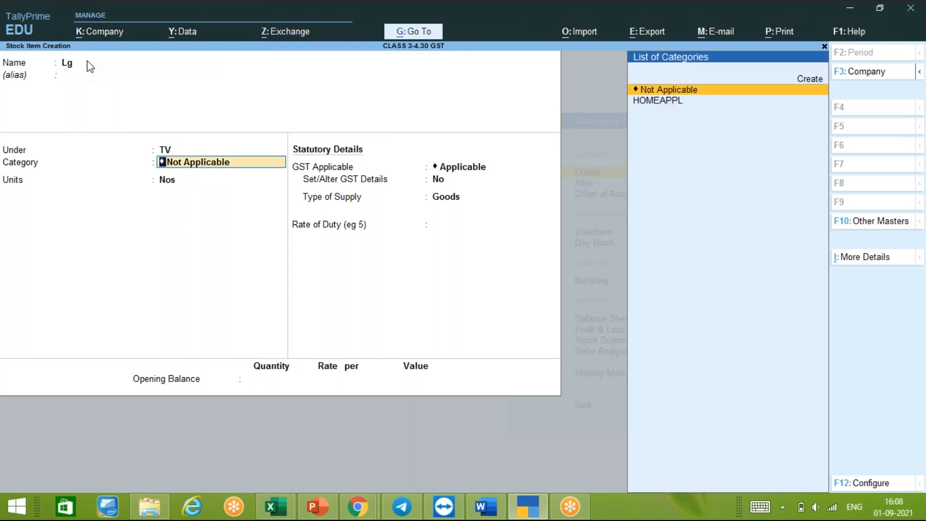
key(Down)
key(Return)
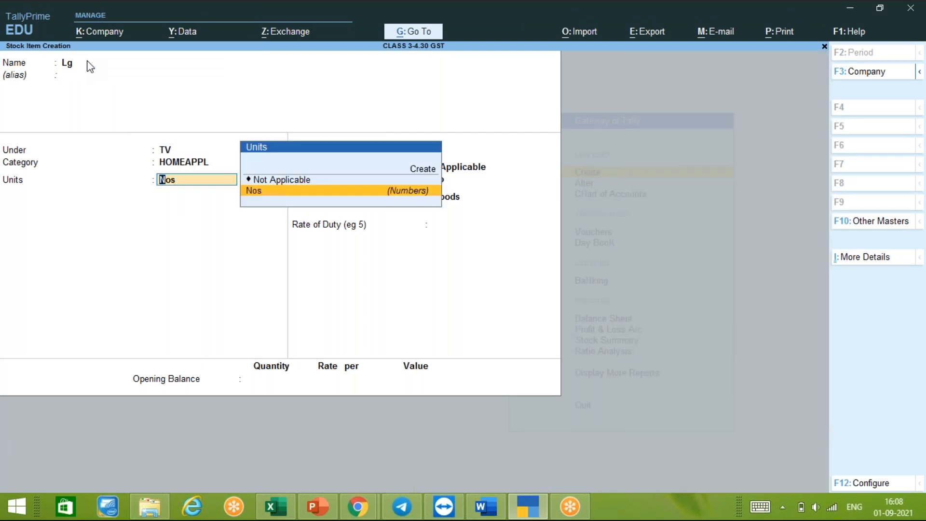
key(Return)
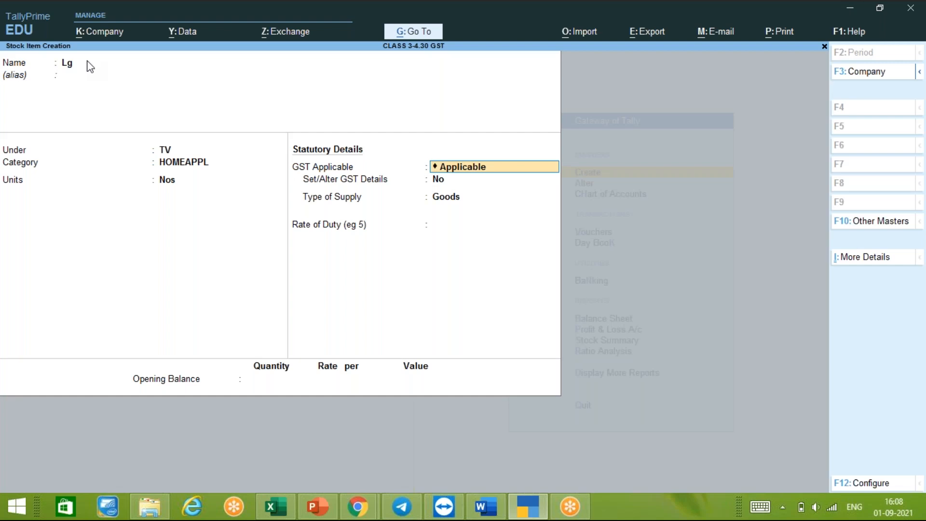
Keep GST applicable for the stock item and set Set/Alter GST Details to yes.
key(Return)
text(yes)
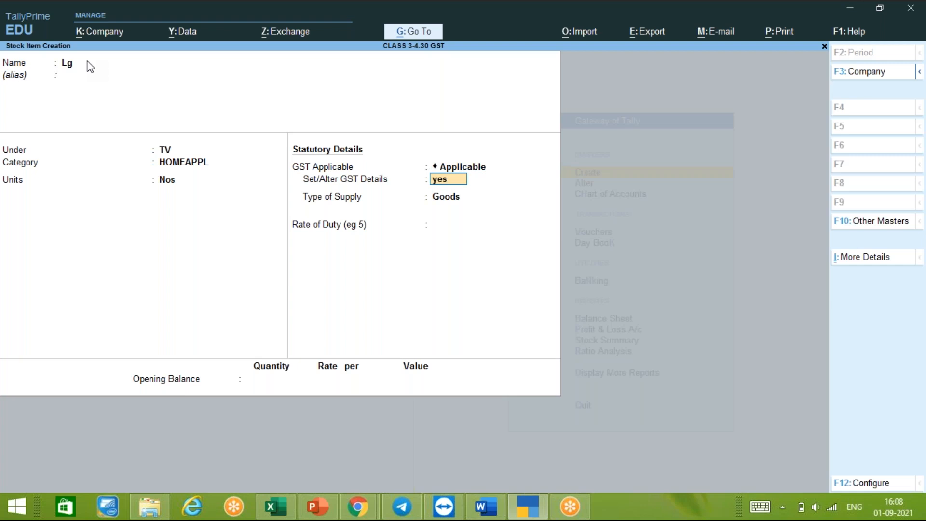
key(Return)
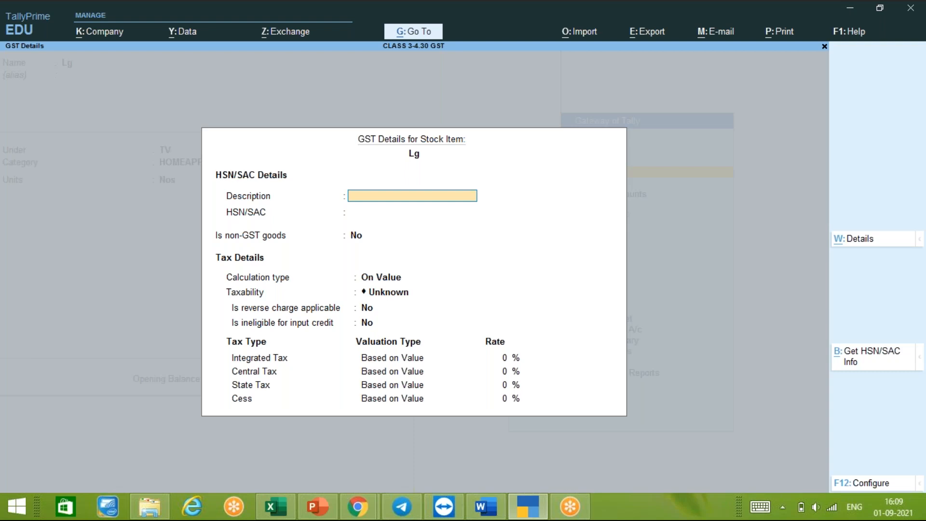
Review the GST details configuration, accepting Yes for every option from HSN/SAC details to all GST tax types.
key(F12)
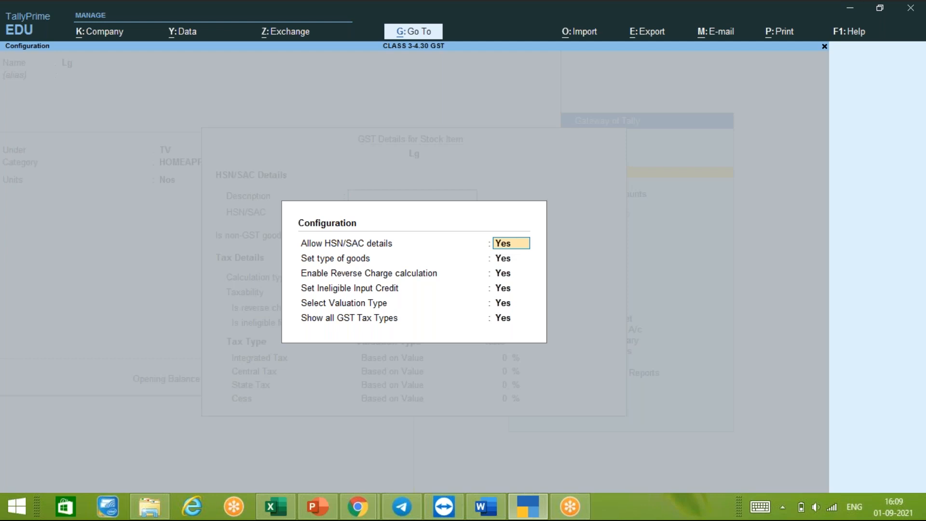
key(Return)
key(Return)
key(Return)
key(Return)
key(Return)
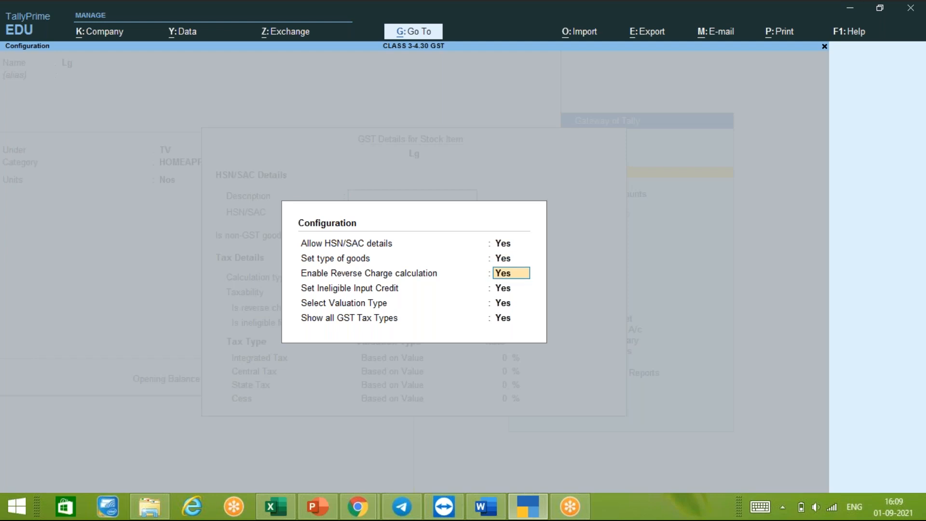
key(Return)
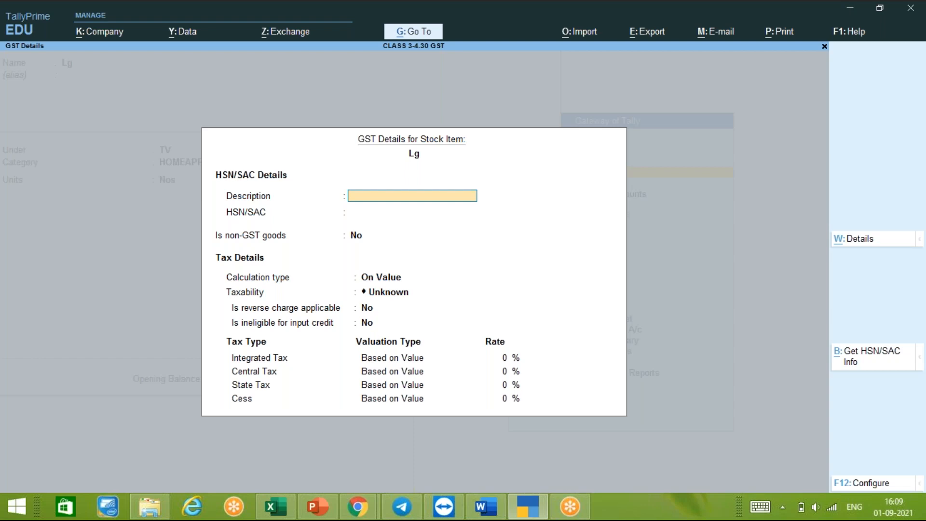
Enter the description Lg Tv and HSN/SAC code 882535, keeping the non-GST goods option at No.
key(Return)
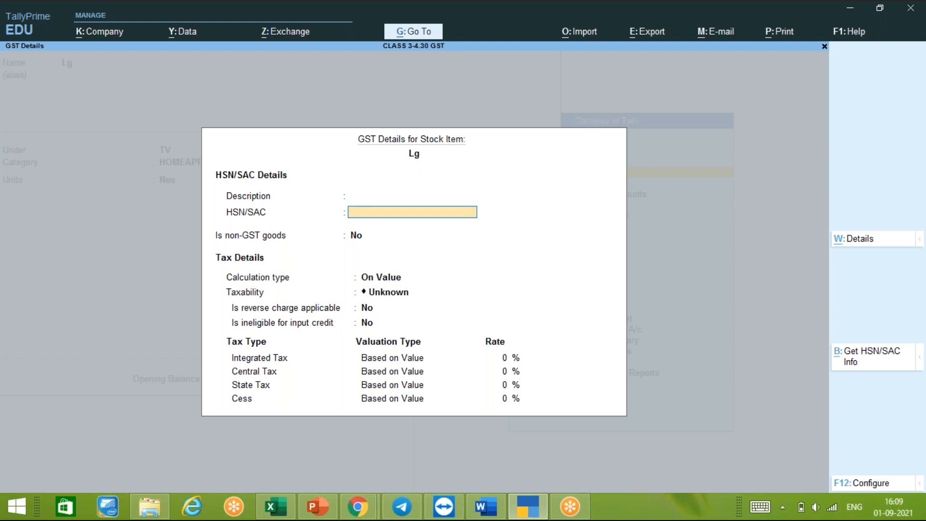
key(BackSpace)
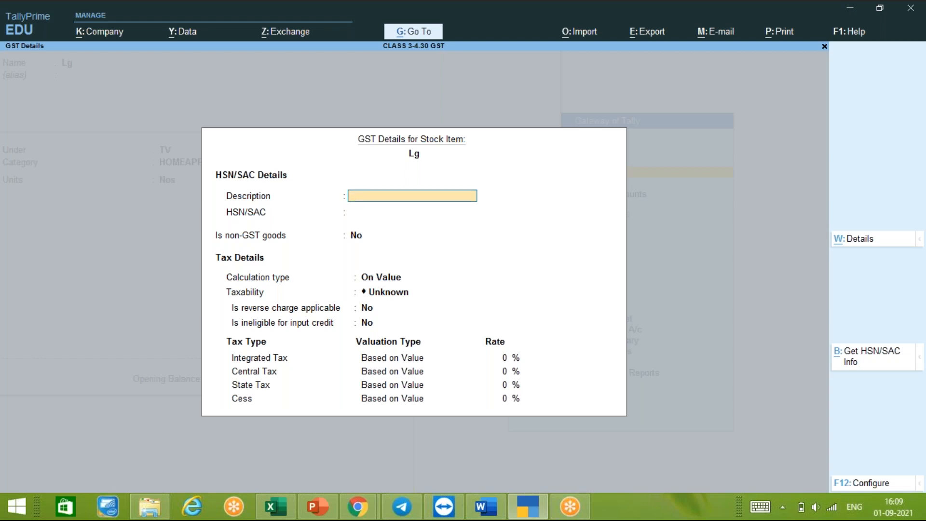
text(Lg tv)
key(Return)
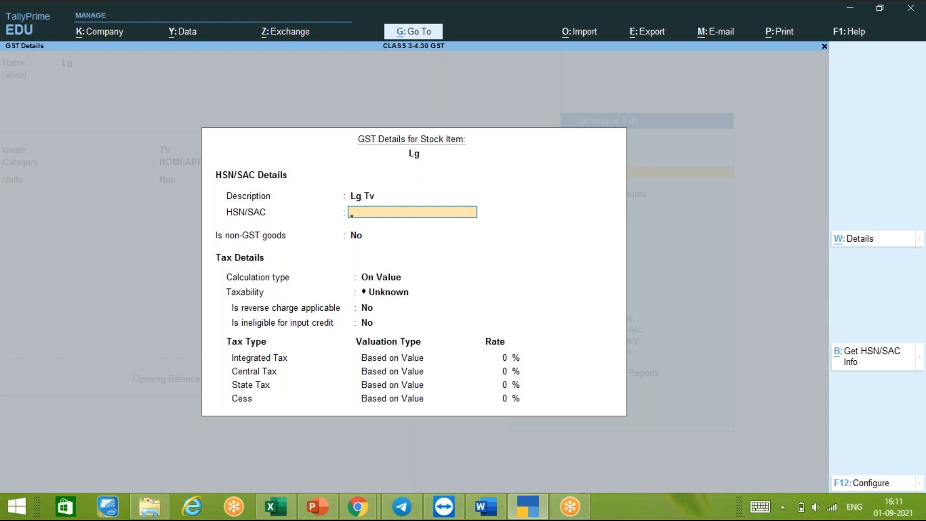
text(882535)
key(Return)
key(Return)
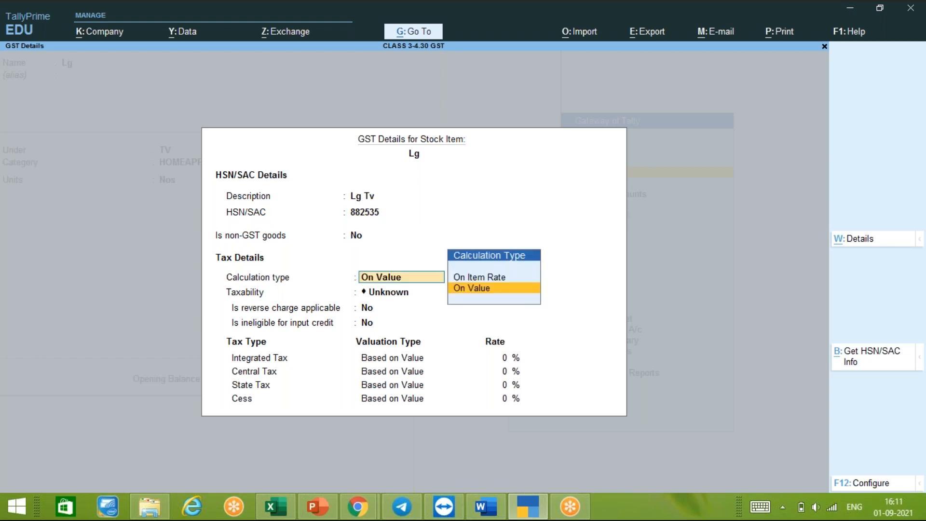
Keep the calculation type On Value, set taxability to Taxable, and leave reverse charge and input credit ineligibility at No.
key(Return)
key(Down)
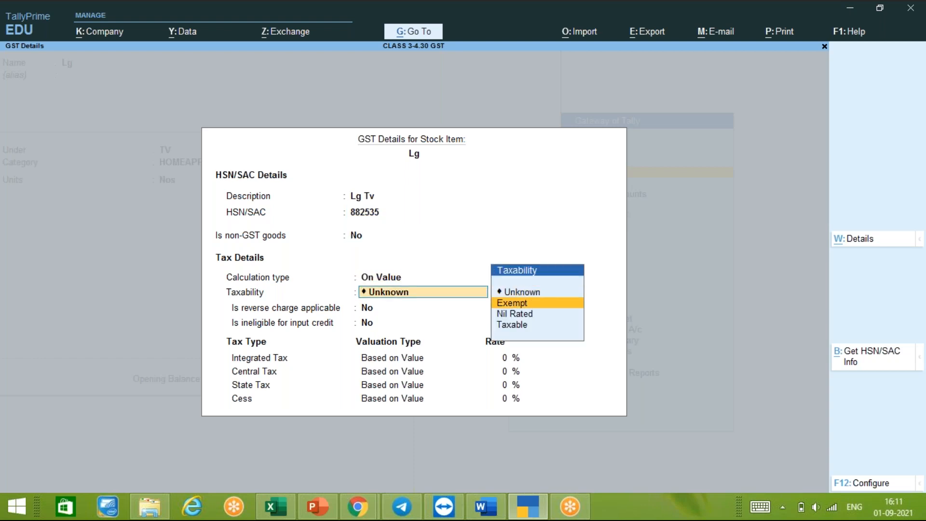
key(Down)
key(Down)
key(Return)
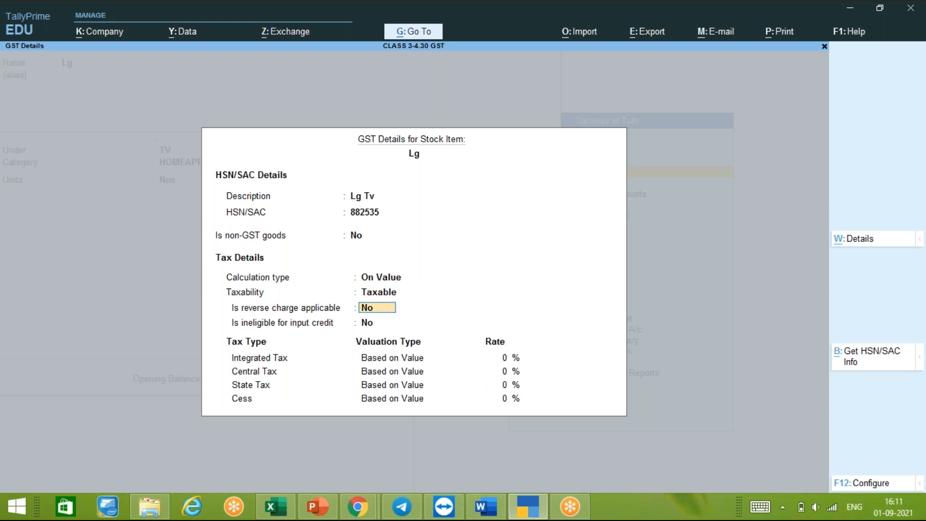
key(Return)
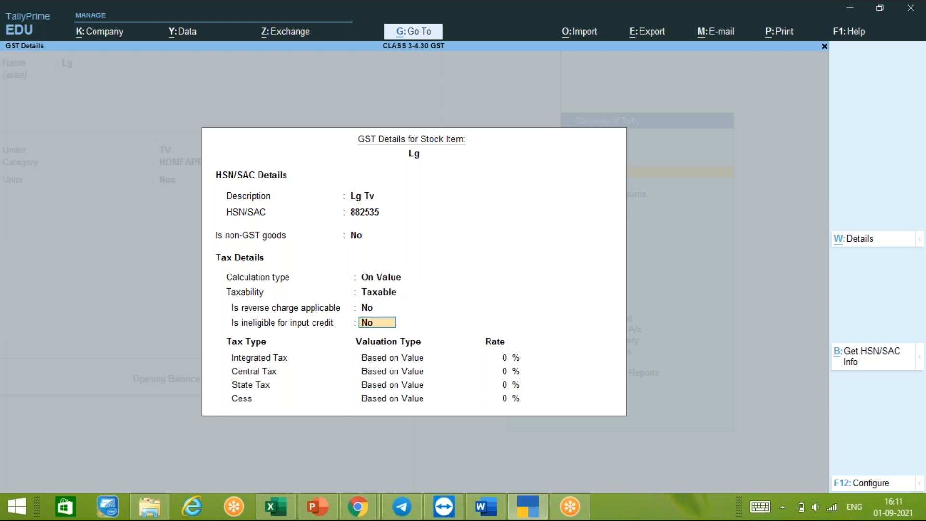
key(Return)
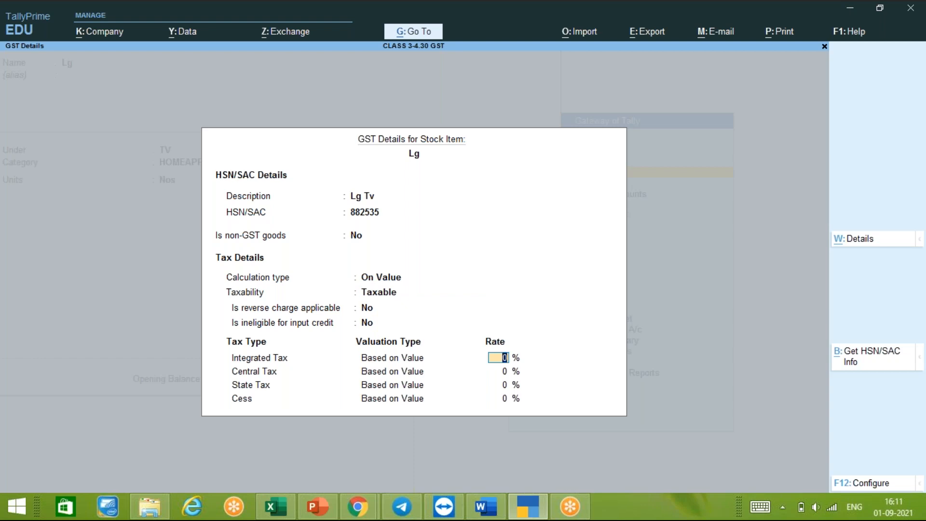
Set the integrated tax rate to 18%, accept 9% central and 9% state tax with 0% cess, and close the GST details.
text(18)
key(Return)
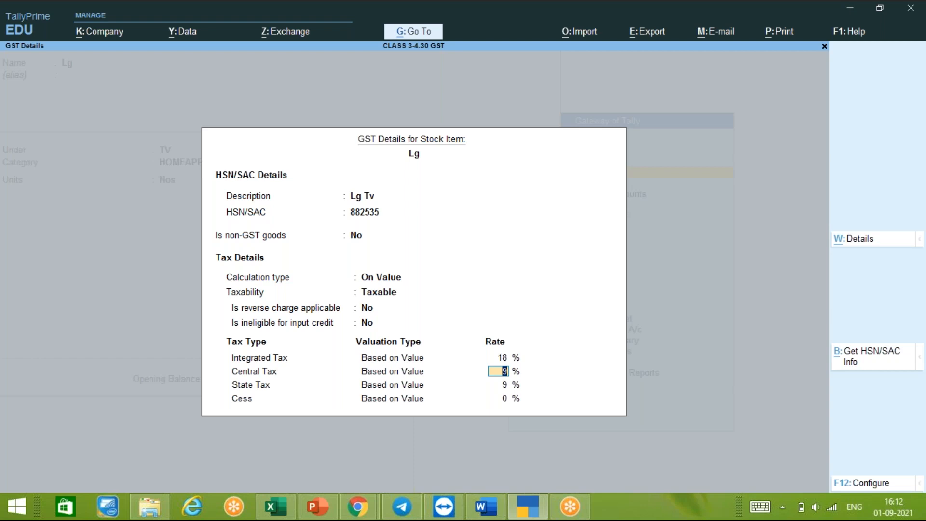
key(Return)
key(Return)
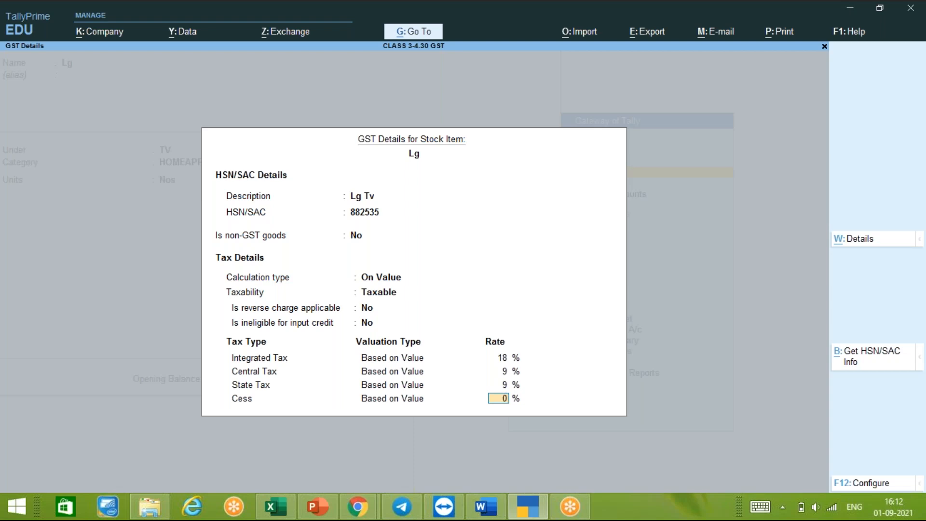
key(Return)
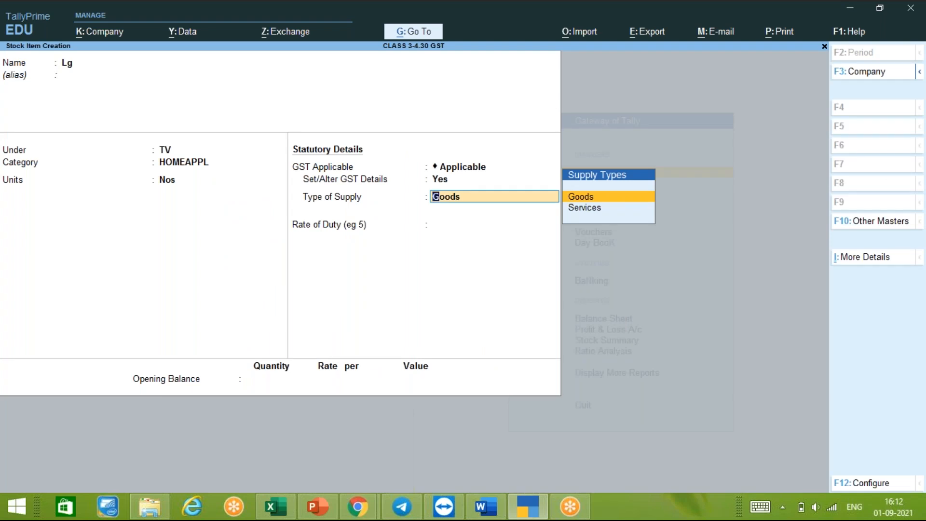
Keep the supply type as Goods, leave the duty rate and opening balance without entries, and save the stock item.
key(Return)
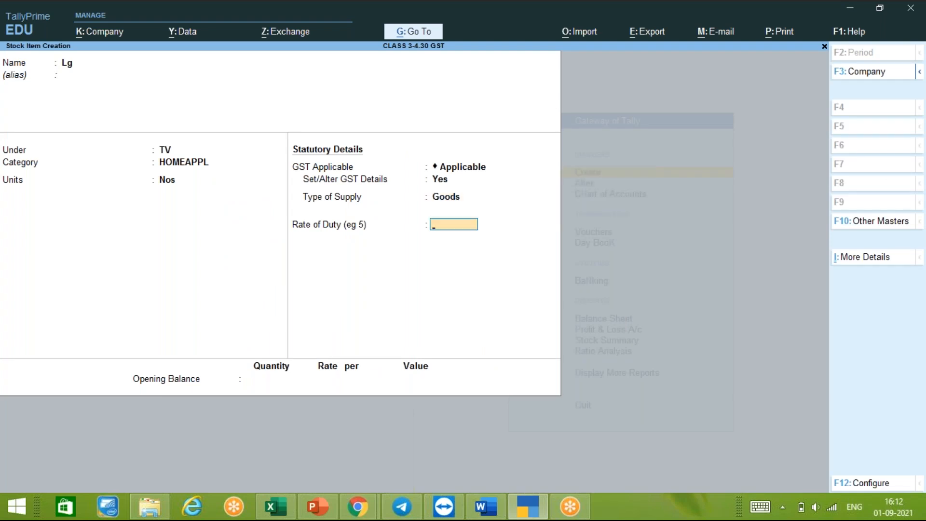
key(Return)
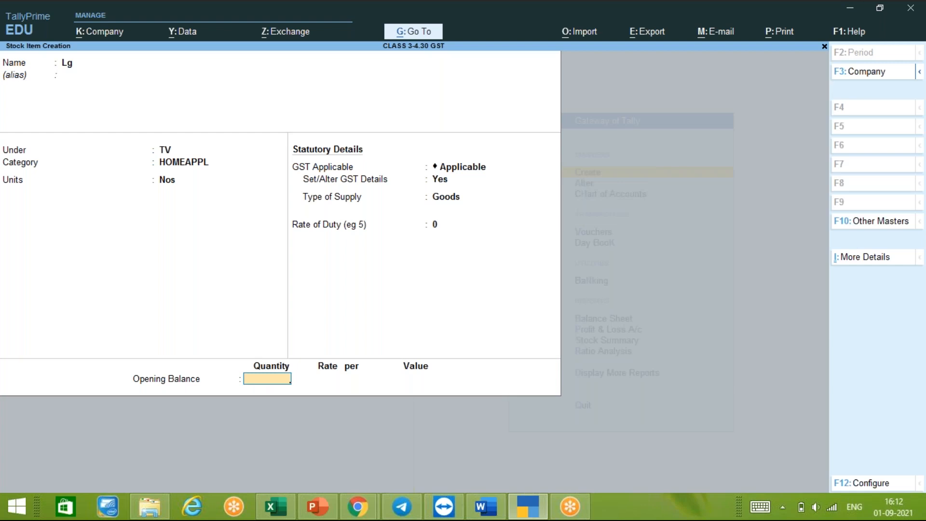
key(Return)
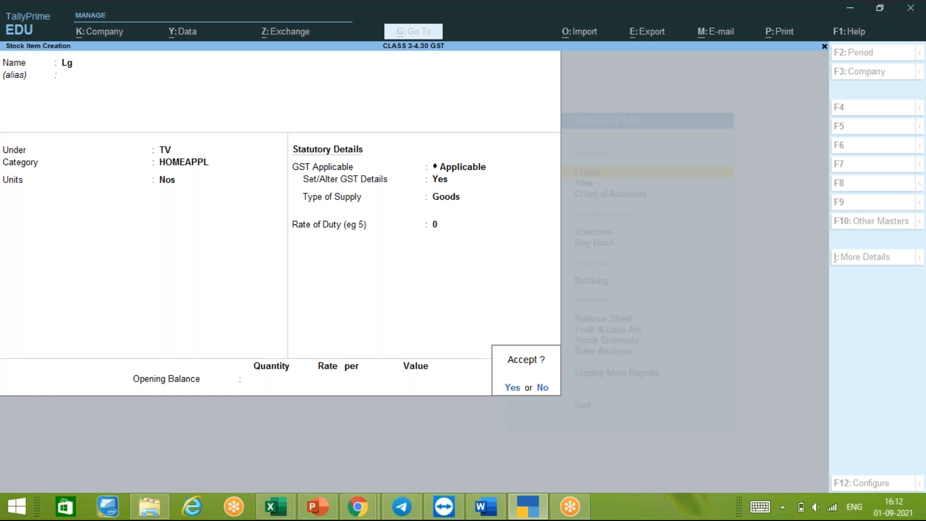
key(Return)
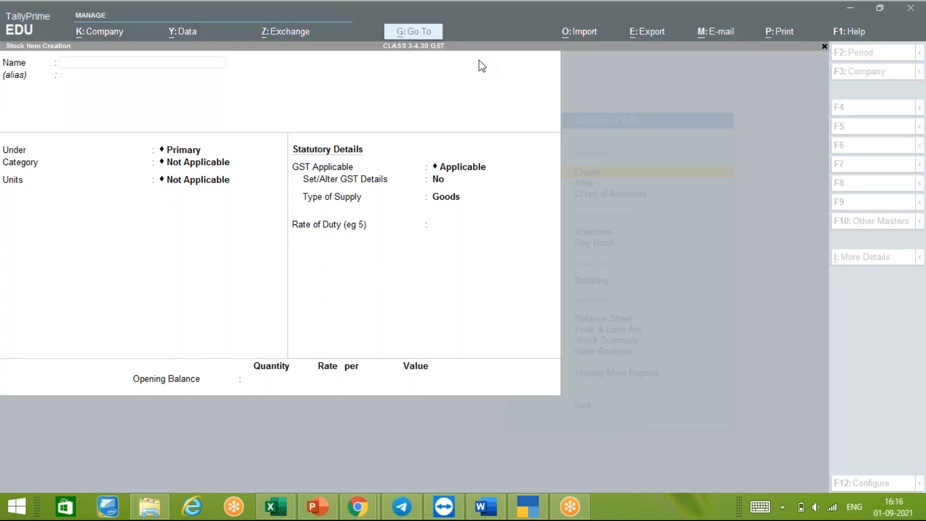
Leave stock item creation and open a new purchase voucher.
click(487, 93)
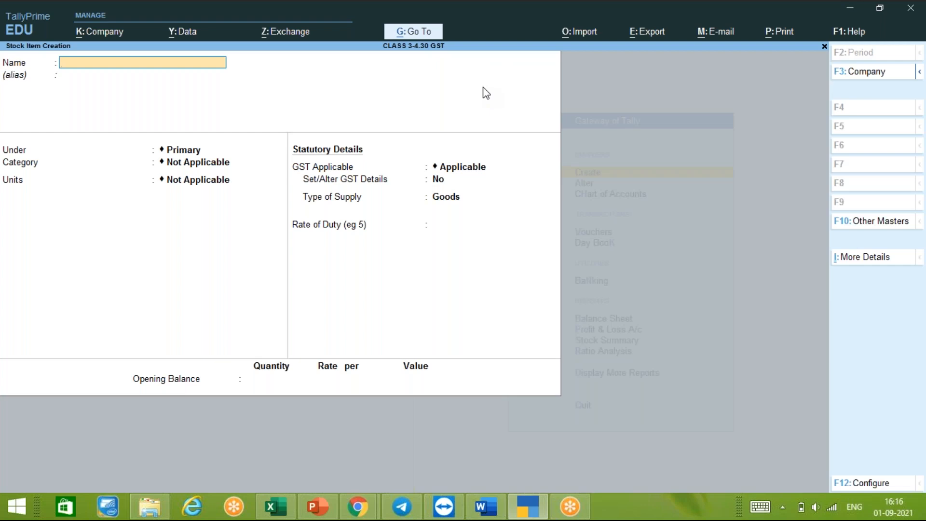
key(Escape)
key(y)
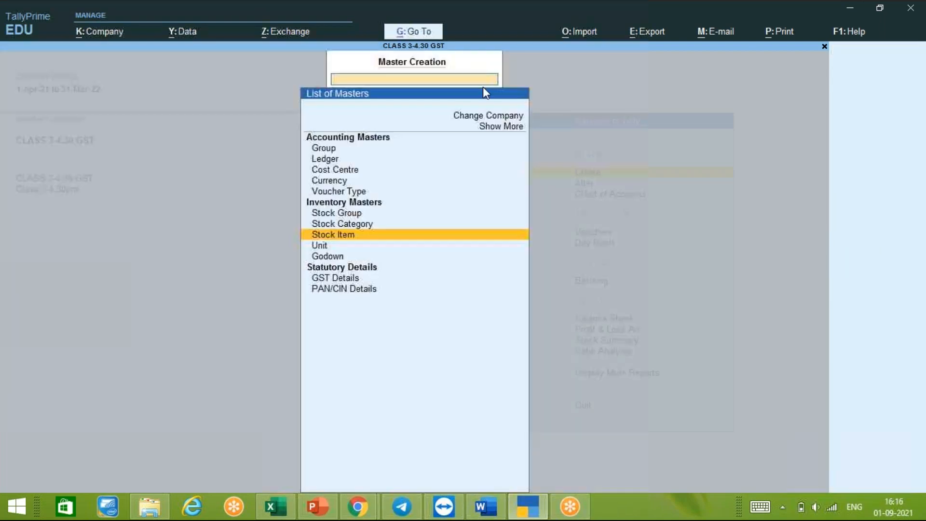
key(Escape)
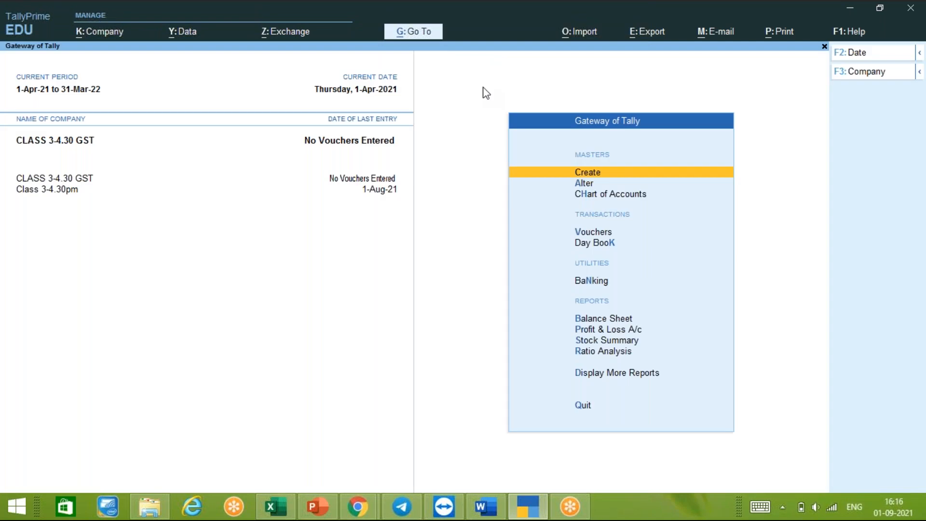
key(Down)
key(Down)
key(Down)
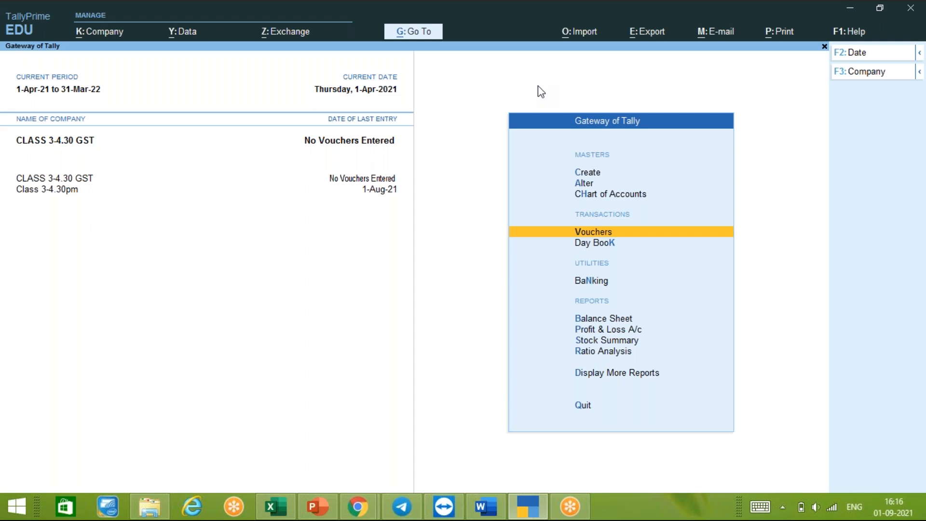
key(Return)
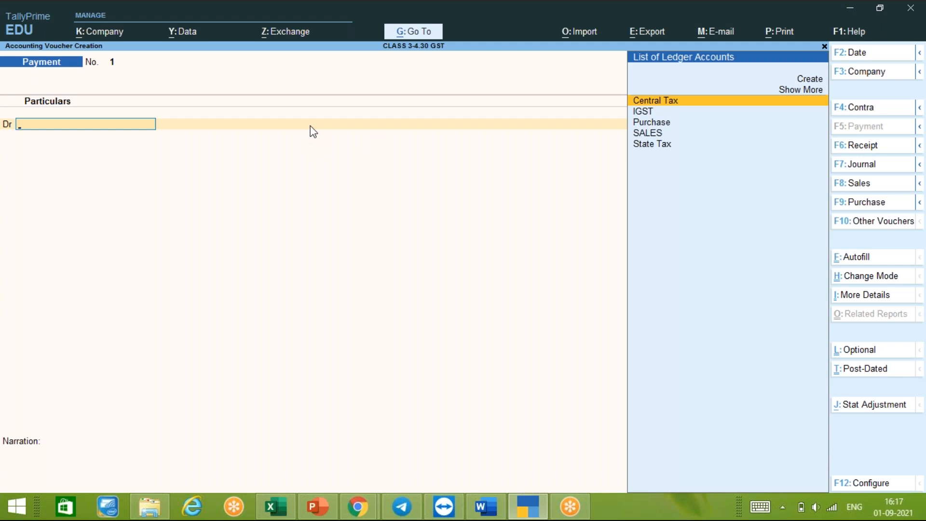
key(F9)
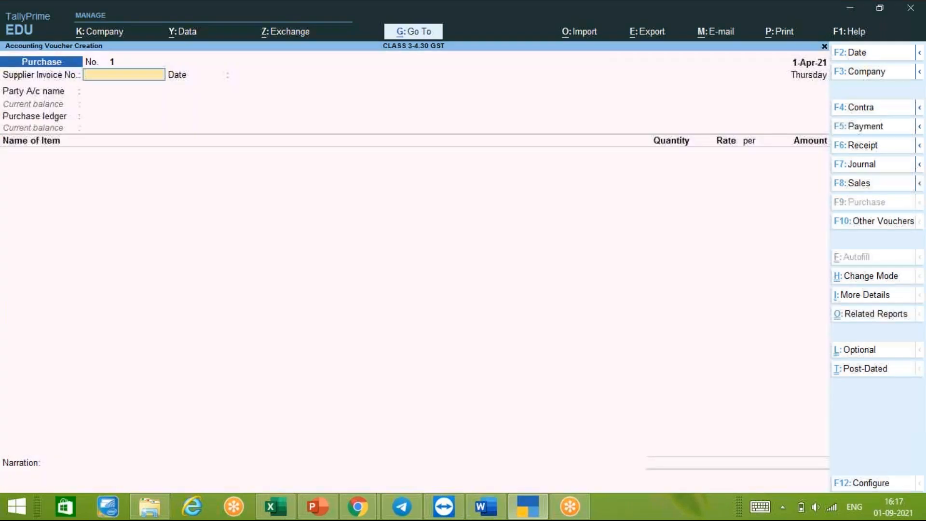
Enter supplier invoice number 6578 and accept 1-Apr-21 as the invoice date.
text(6578)
key(Return)
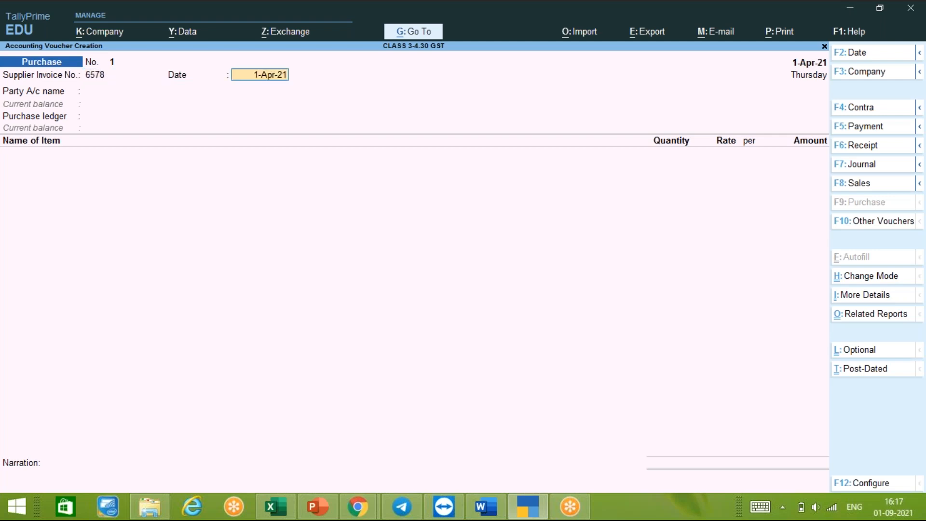
key(Return)
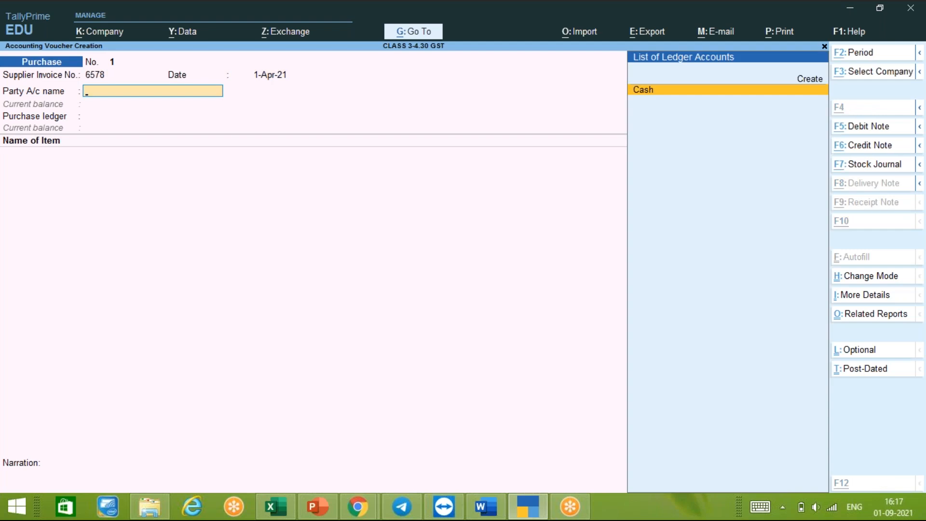
Create a new ledger for the voucher's party account, name it Abc & Co and leave the alias blank.
key(alt+c)
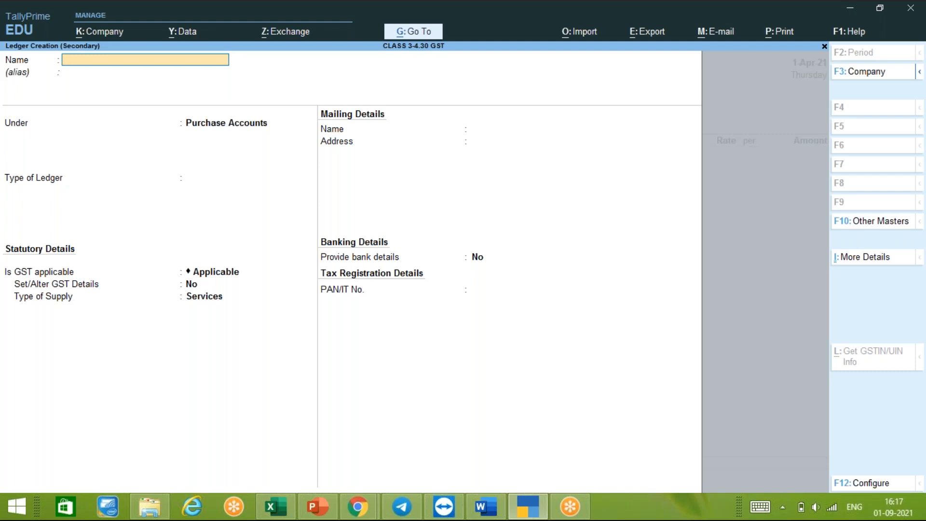
text(Abc & Co)
key(Return)
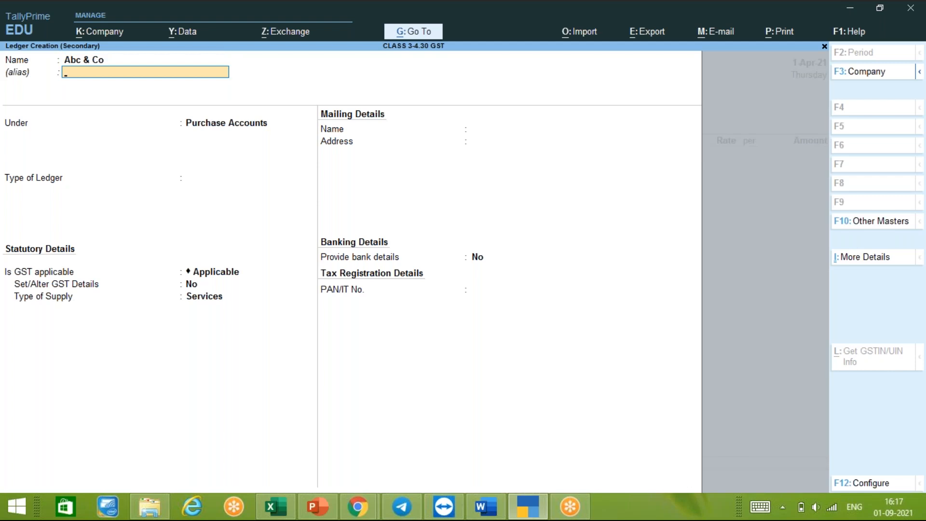
key(Return)
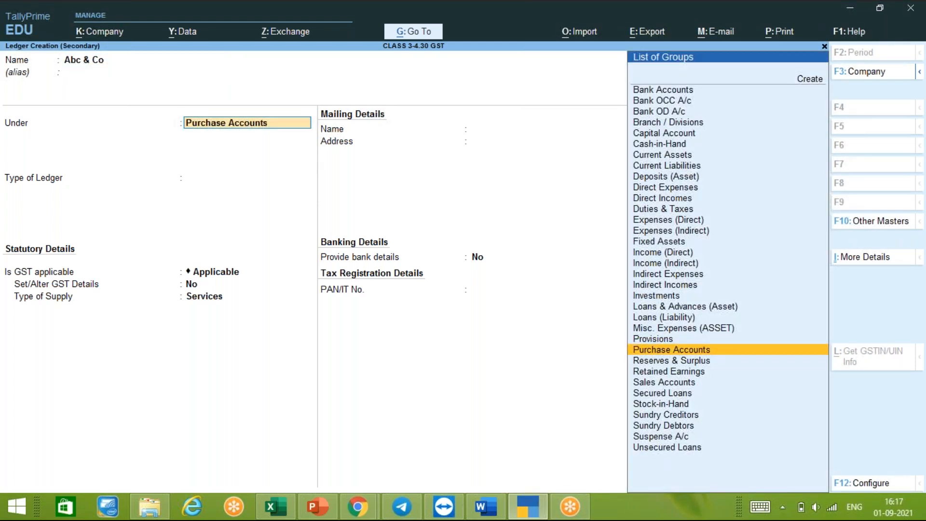
key(Return)
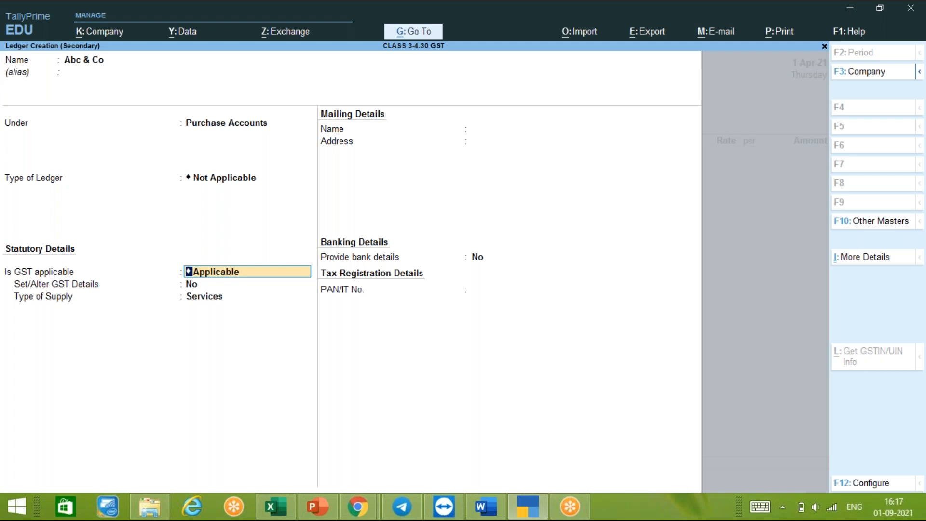
key(Return)
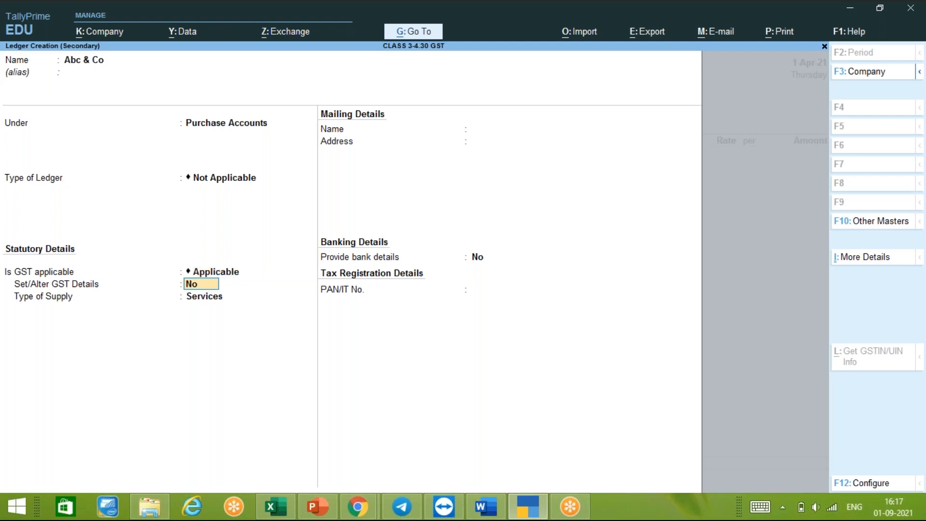
text(yes)
key(Return)
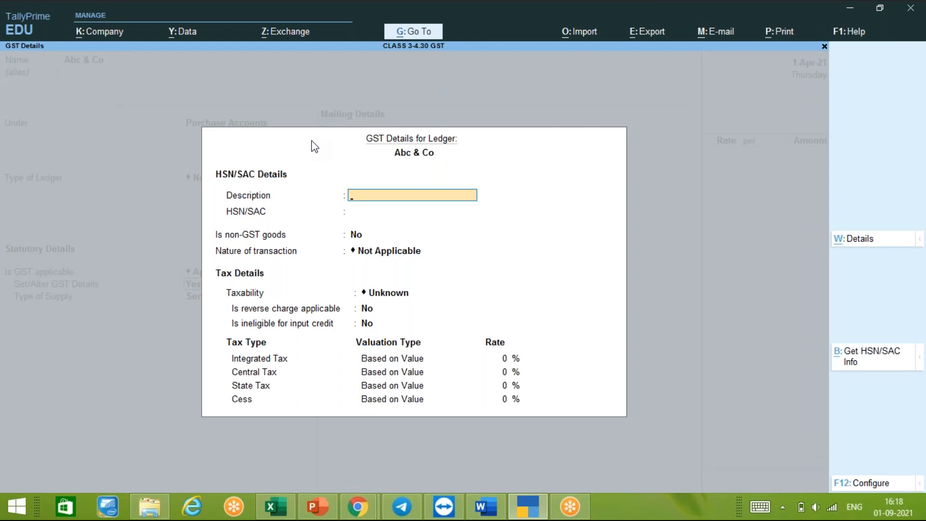
key(Escape)
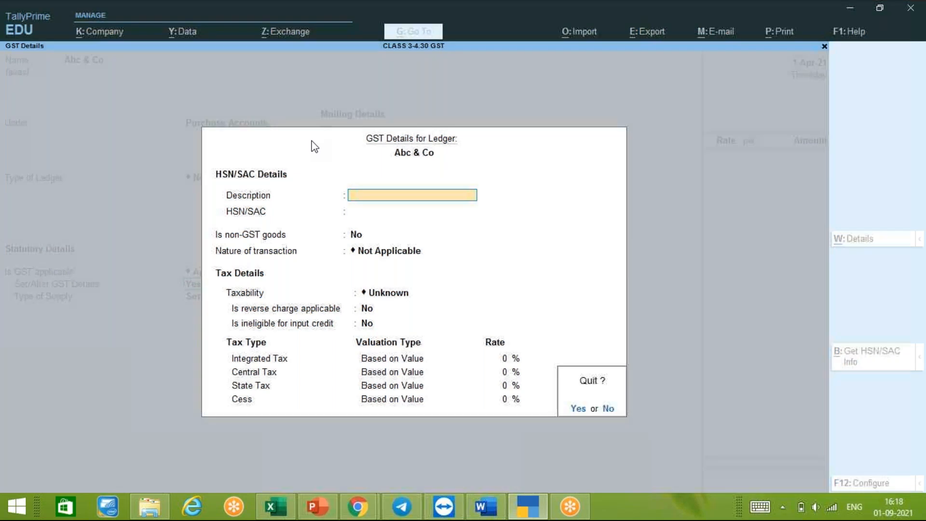
key(y)
key(BackSpace)
key(BackSpace)
key(BackSpace)
key(BackSpace)
key(Return)
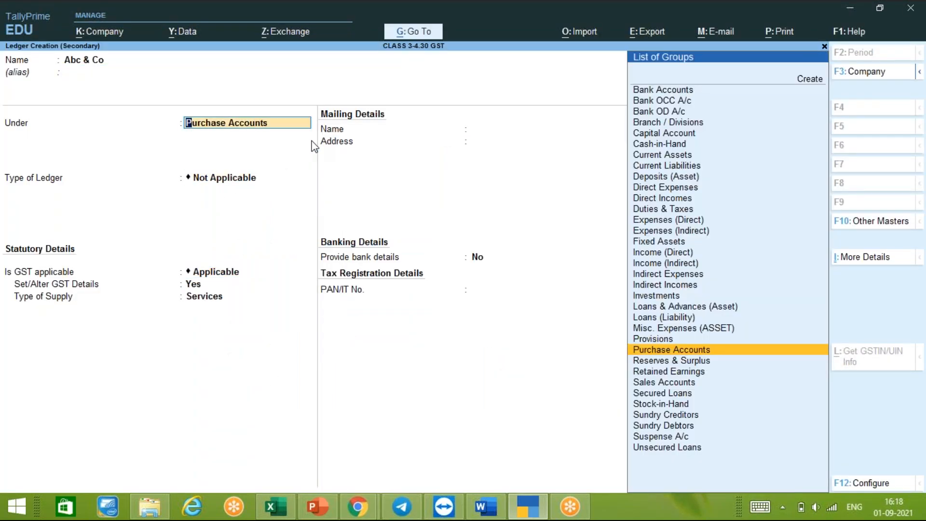
Place the Abc & Co ledger under the Sundry Creditors group.
key(Down)
key(Down)
key(Down)
key(Down)
key(Down)
key(Down)
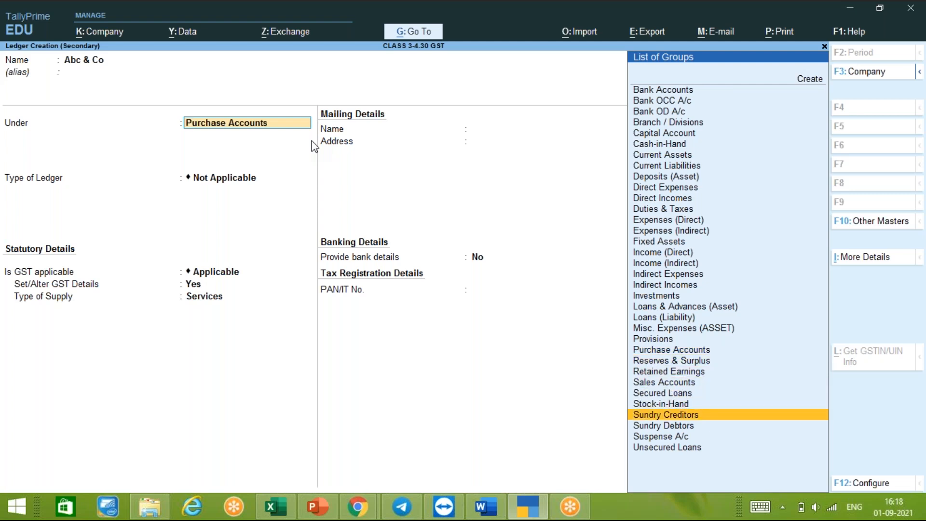
key(Return)
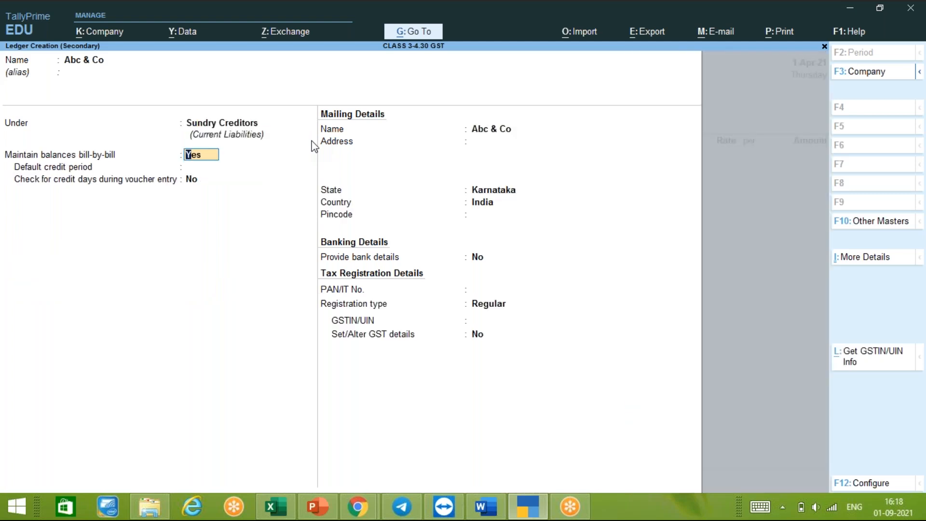
Keep bill-by-bill balances on, with no default credit period, no credit-day check and no mailing address.
key(Return)
key(Return)
key(Return)
key(Return)
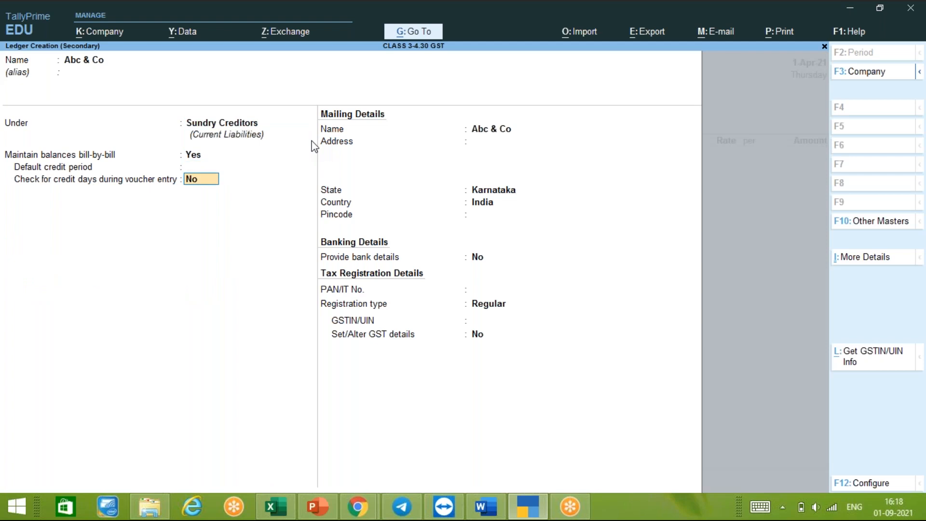
key(Return)
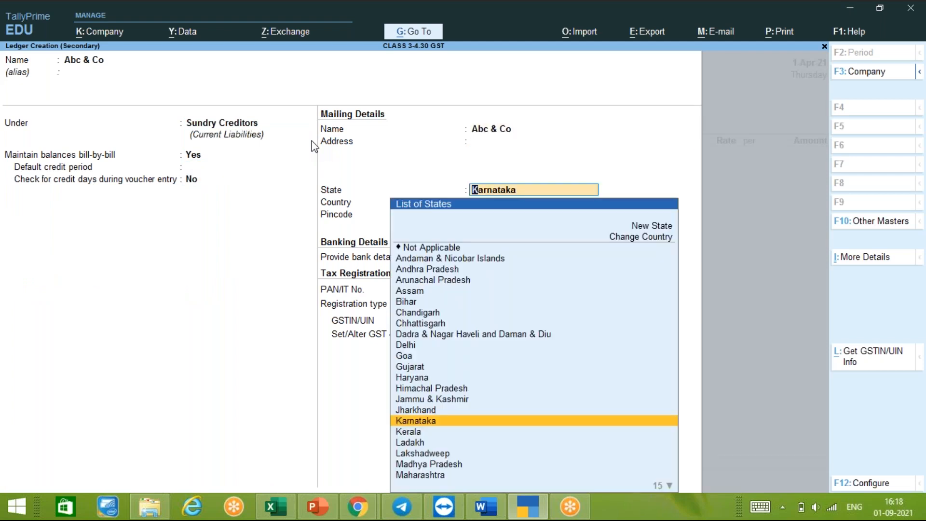
Accept Karnataka as the supplier's state, leave the PAN blank and keep the Regular registration type.
key(Return)
key(Return)
key(Return)
key(Return)
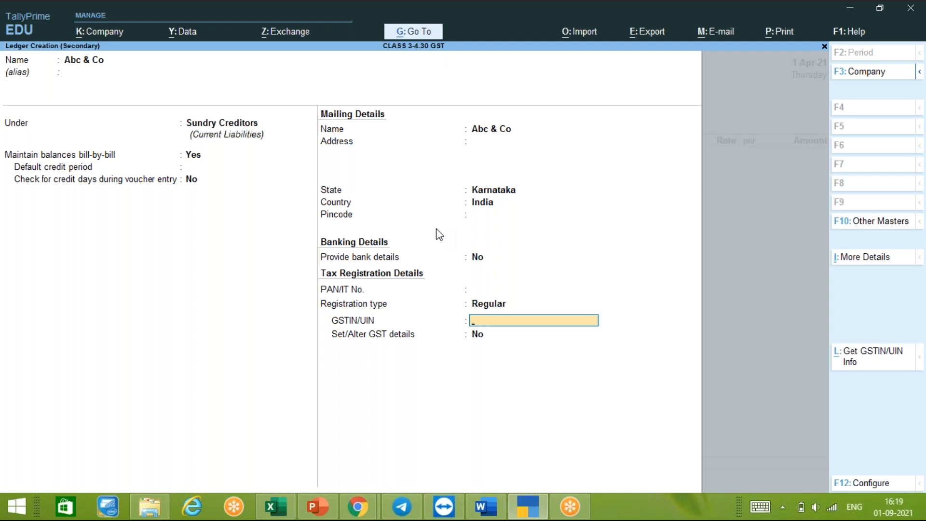
Enter the supplier's GSTIN/UIN and accept it despite the validity check.
text(29)
text(ASDFG2356A)
text(1Z)
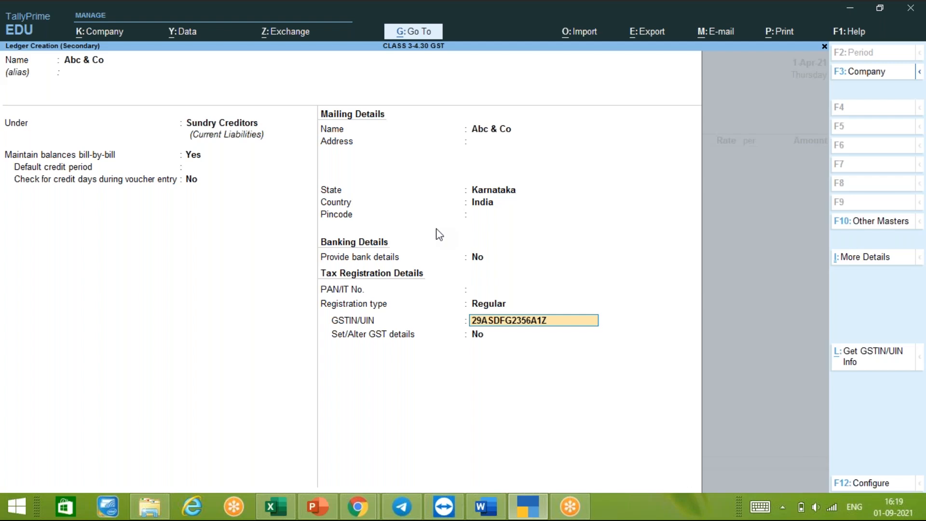
text(A)
key(Return)
click(685, 63)
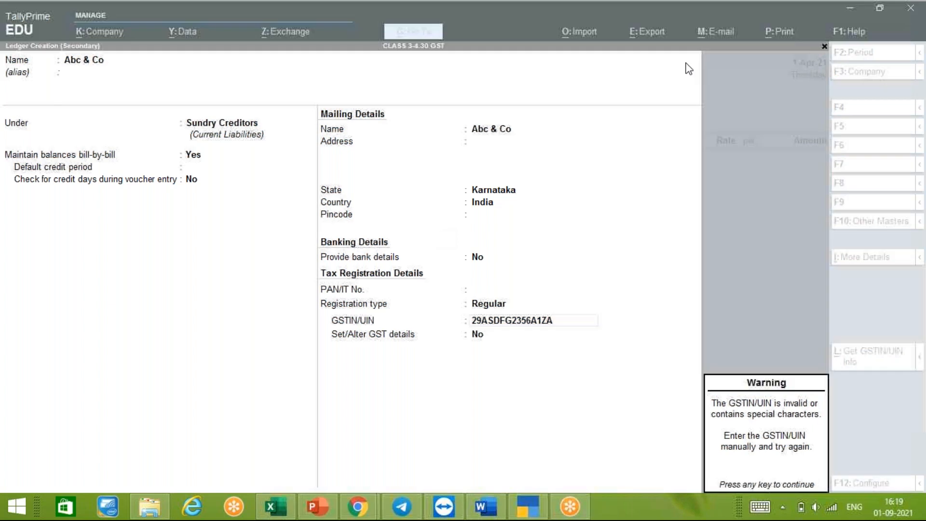
click(611, 263)
key(Return)
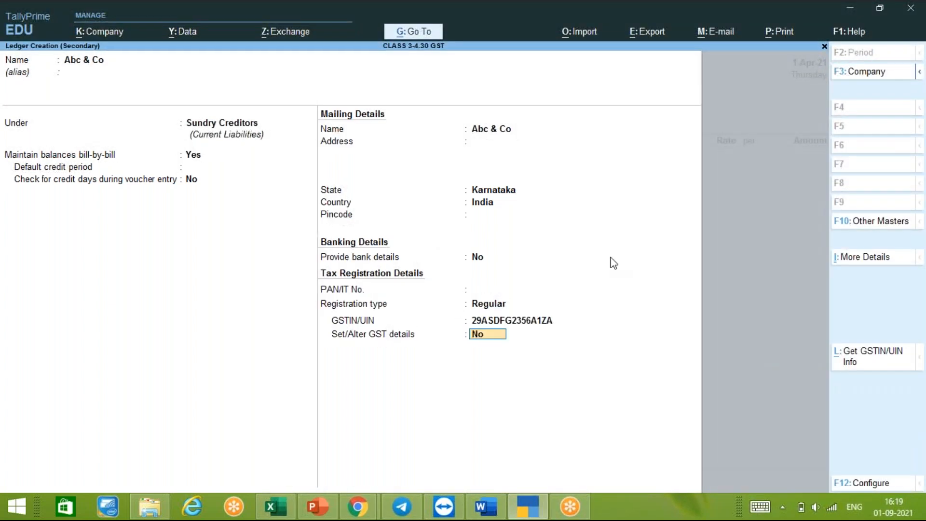
Set the ledger's Set/Alter GST details option to Yes and open the GST details.
text(yes)
key(Return)
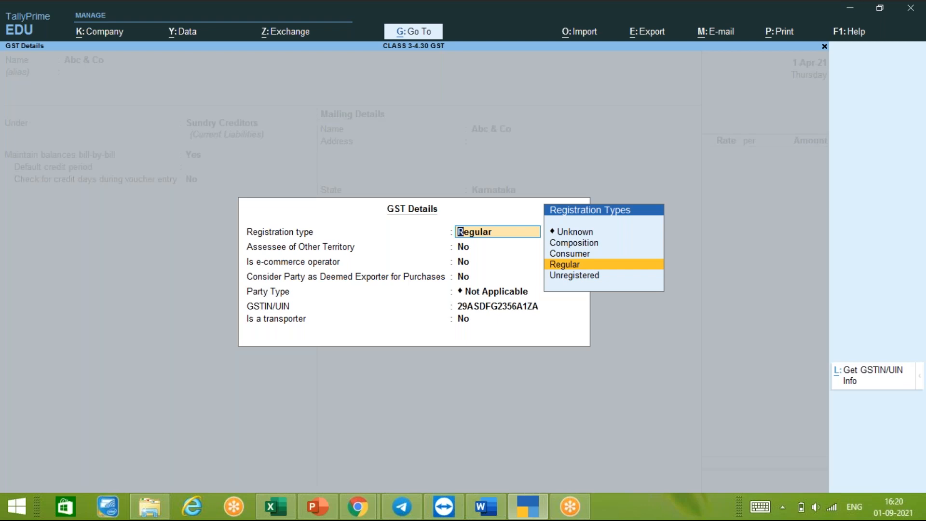
key(BackSpace)
key(Escape)
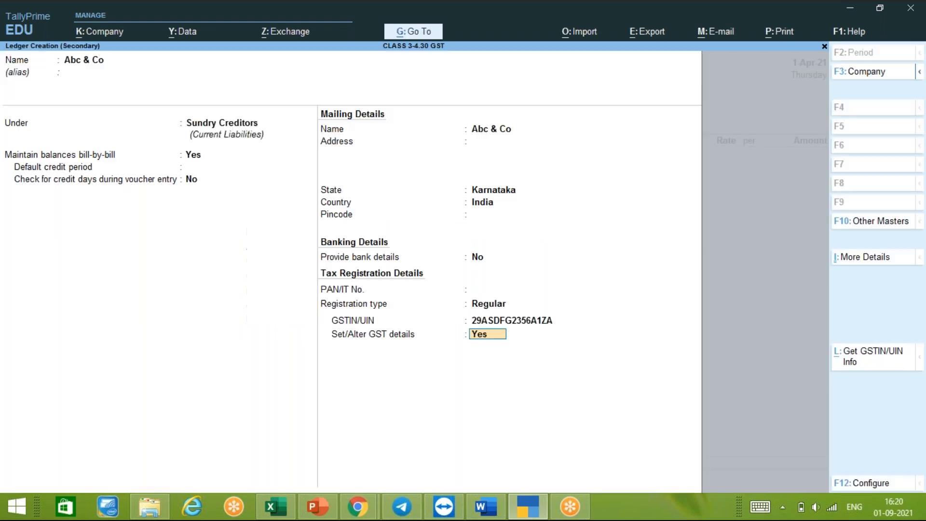
key(Return)
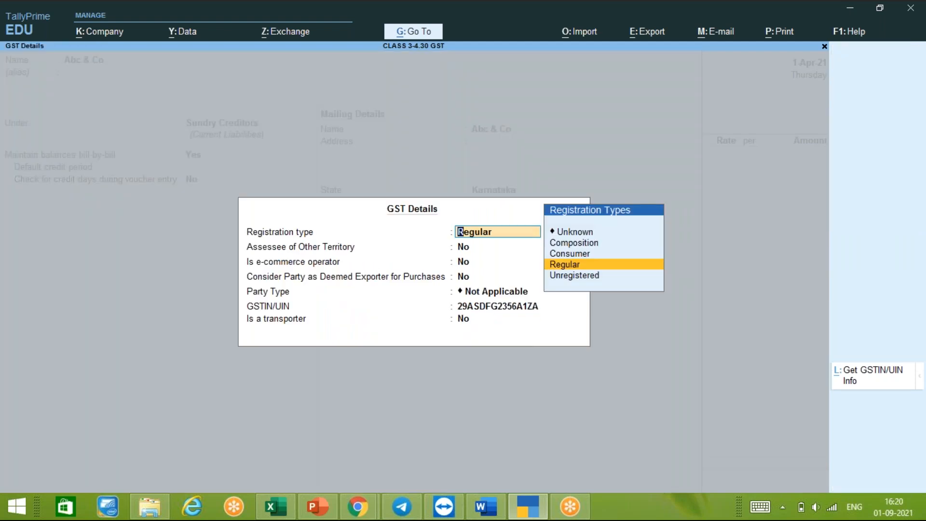
Keep Regular registration, party type Not Applicable and No for all other GST options, and save the supplier ledger.
key(Return)
key(Return)
key(Return)
key(Return)
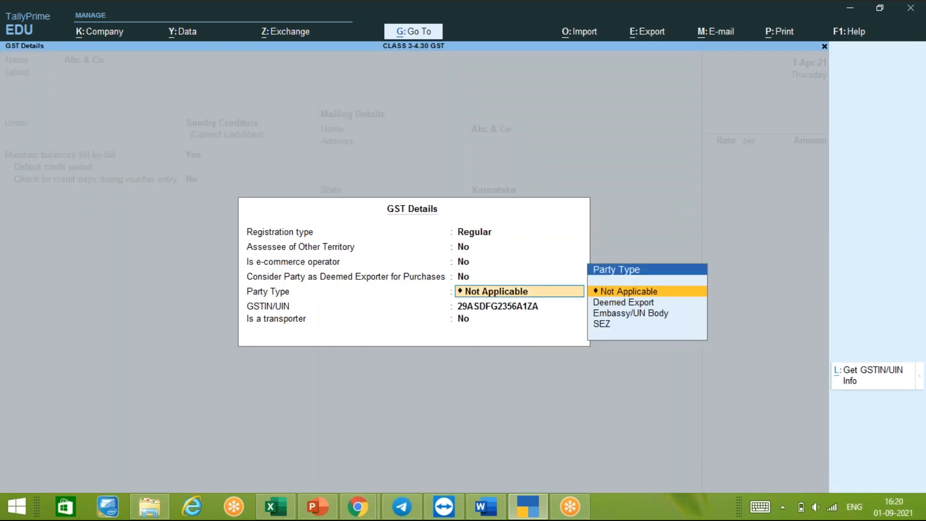
key(Return)
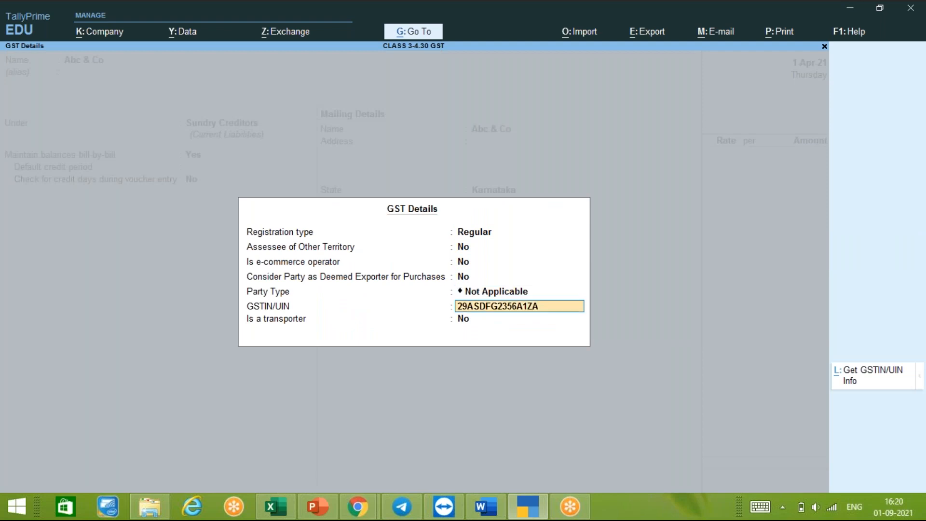
key(alt+l)
key(Return)
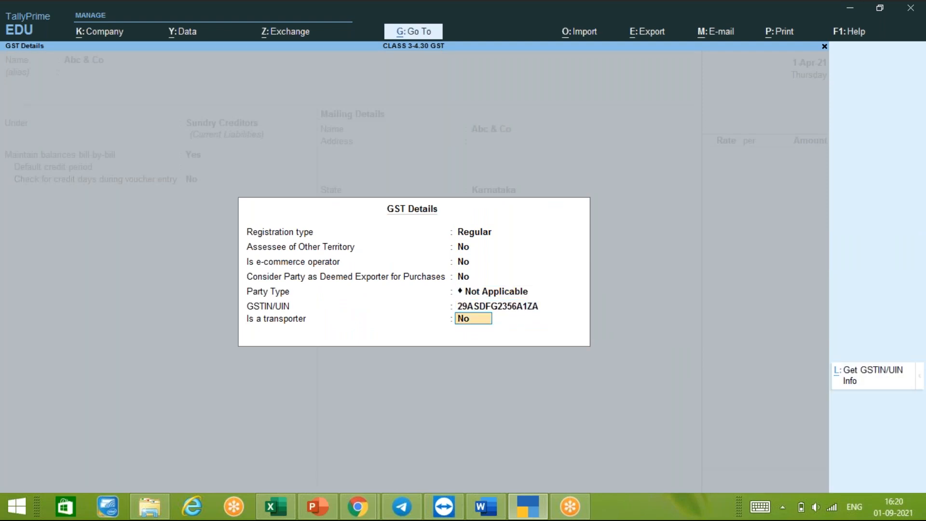
key(Return)
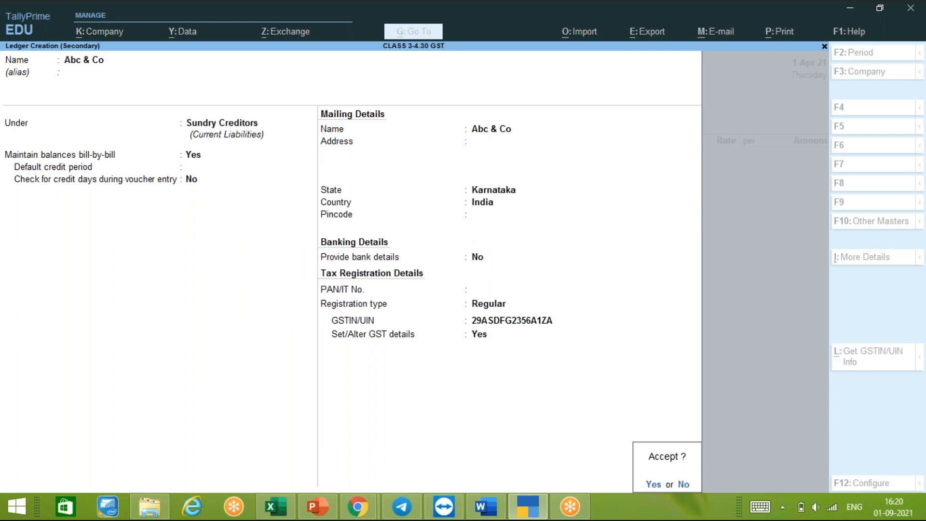
key(y)
key(Return)
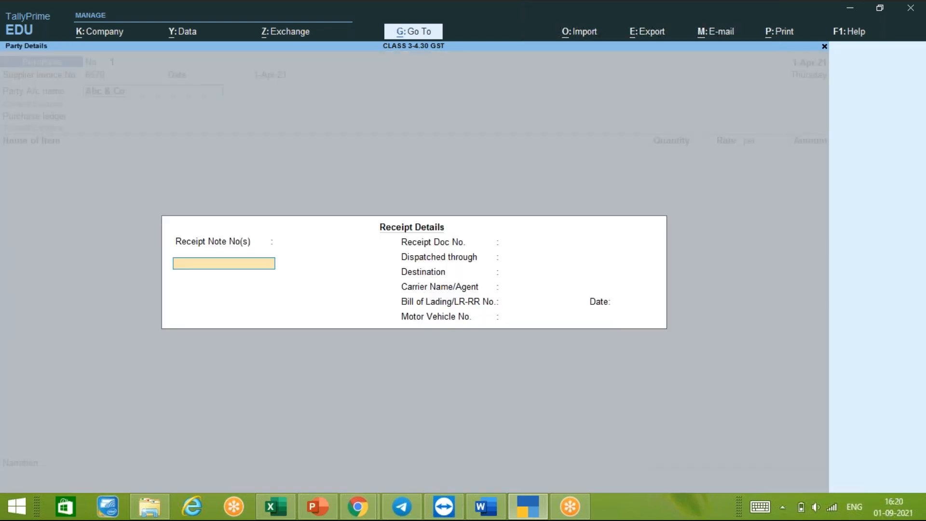
Enter receipt note number 32 with date 1-Apr-21 in the receipt details.
key(Return)
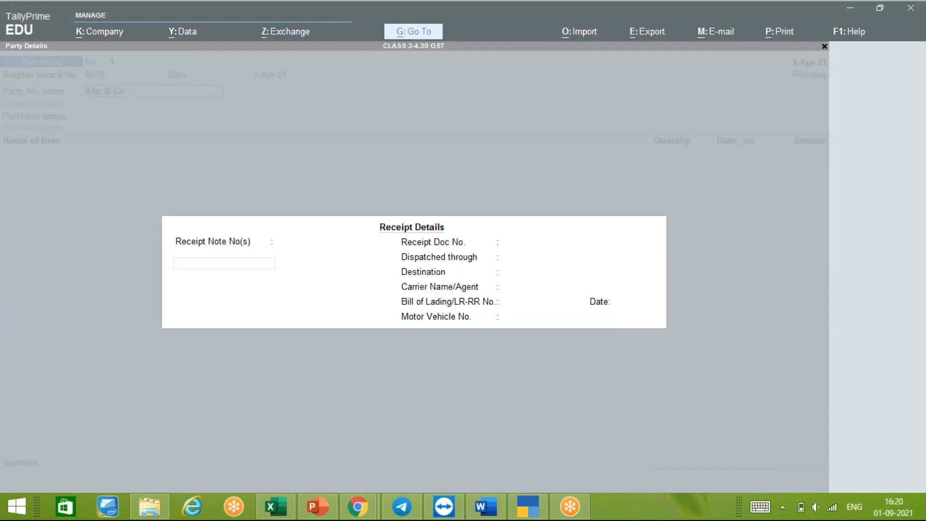
click(385, 320)
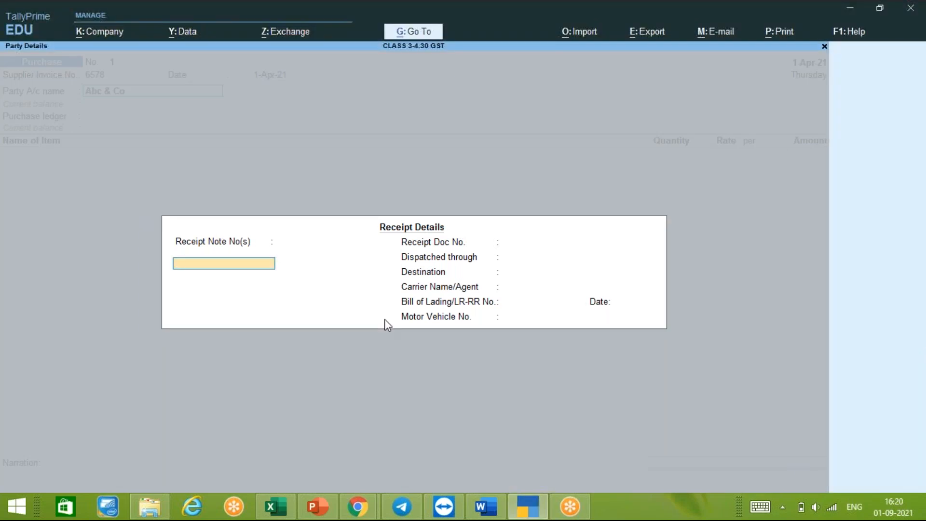
text(32)
key(Return)
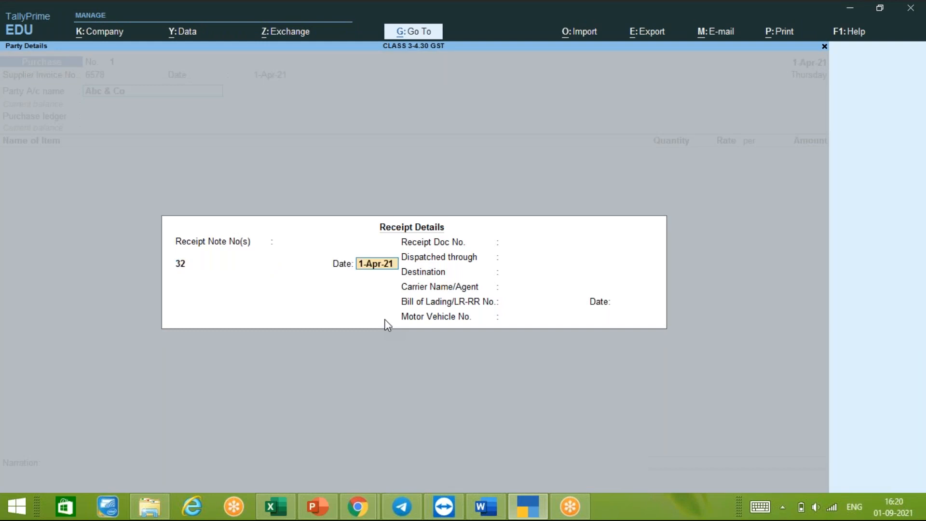
key(Return)
key(Return)
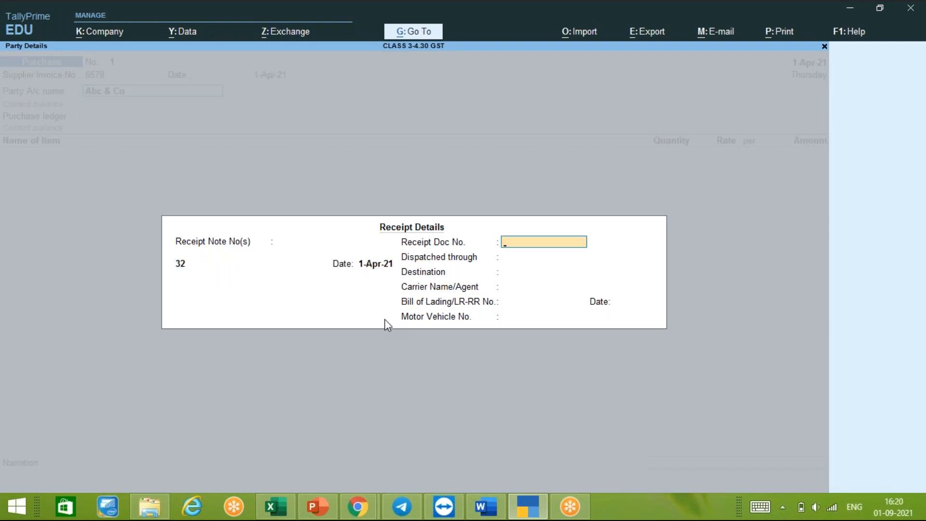
Leave the remaining receipt and dispatch details blank, and select Purchase as the voucher's purchase ledger.
key(Return)
key(Return)
key(Return)
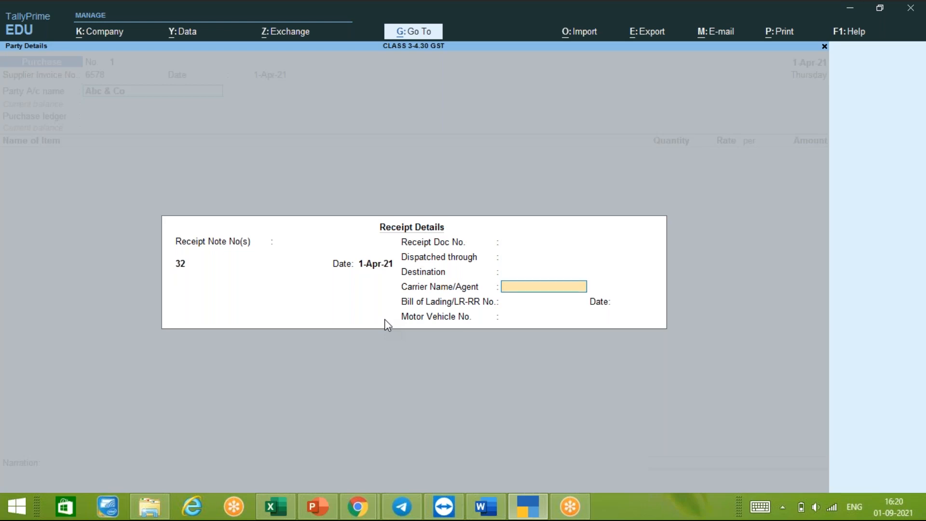
key(Return)
key(Return)
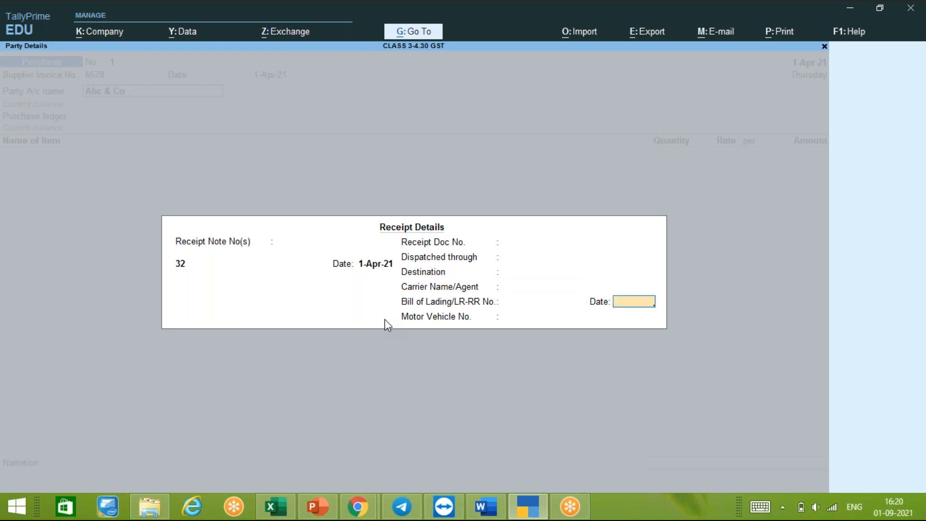
key(Return)
key(Return)
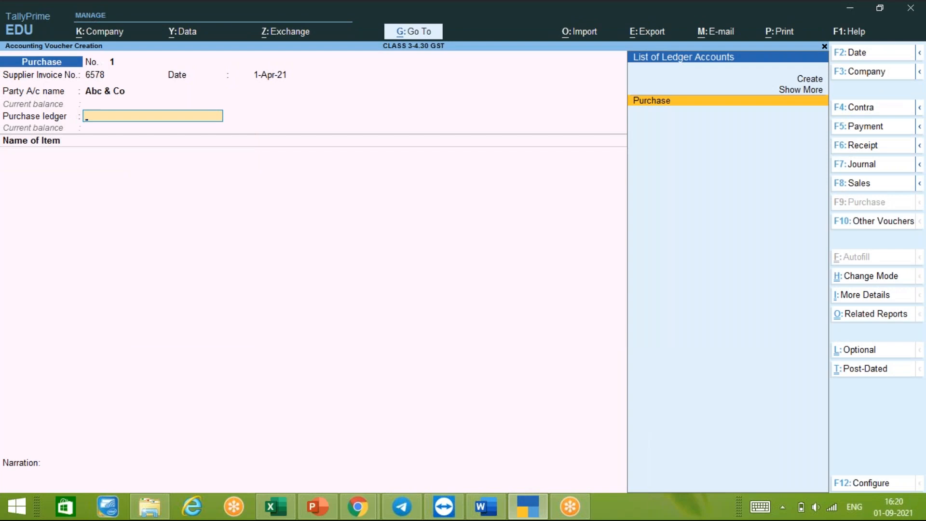
key(Return)
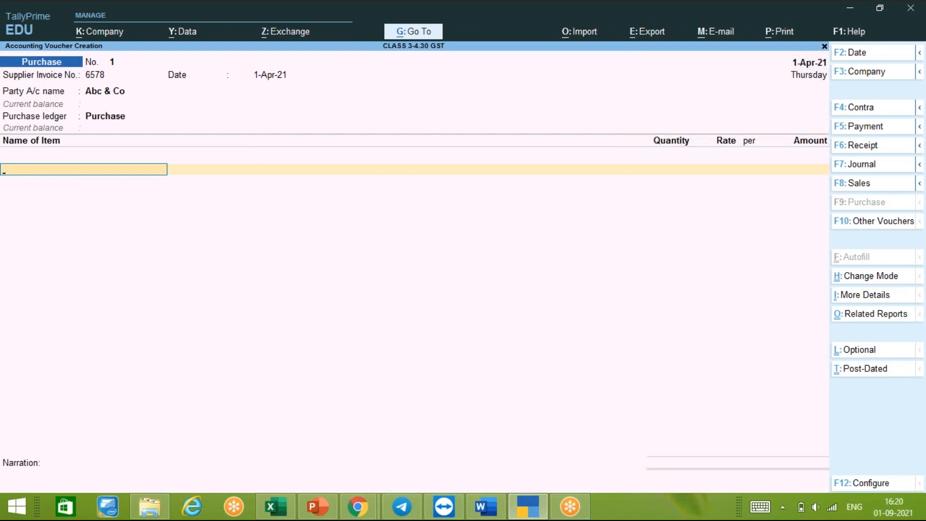
Select SONY TV as the purchase voucher's stock item and set its quantity to 100 Nos.
key(Down)
key(Down)
key(Down)
text(.)
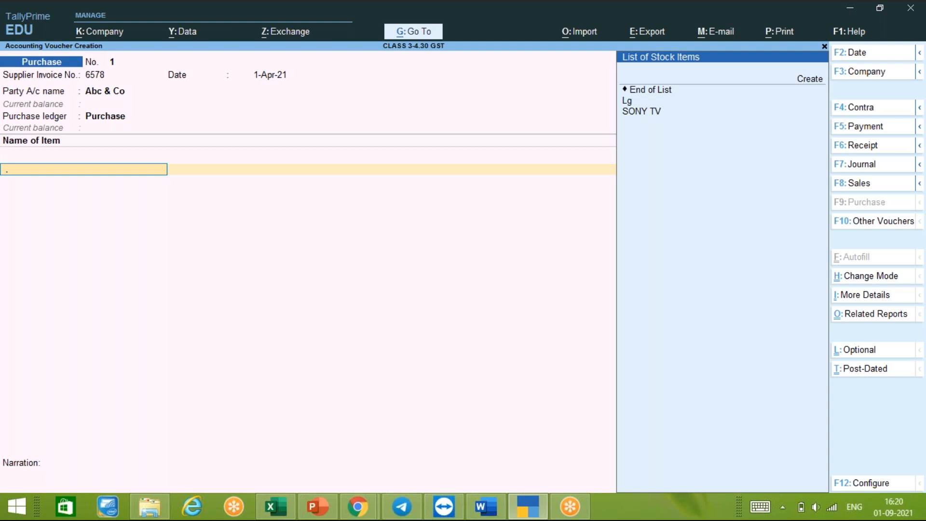
key(Down)
key(Down)
key(Down)
key(Down)
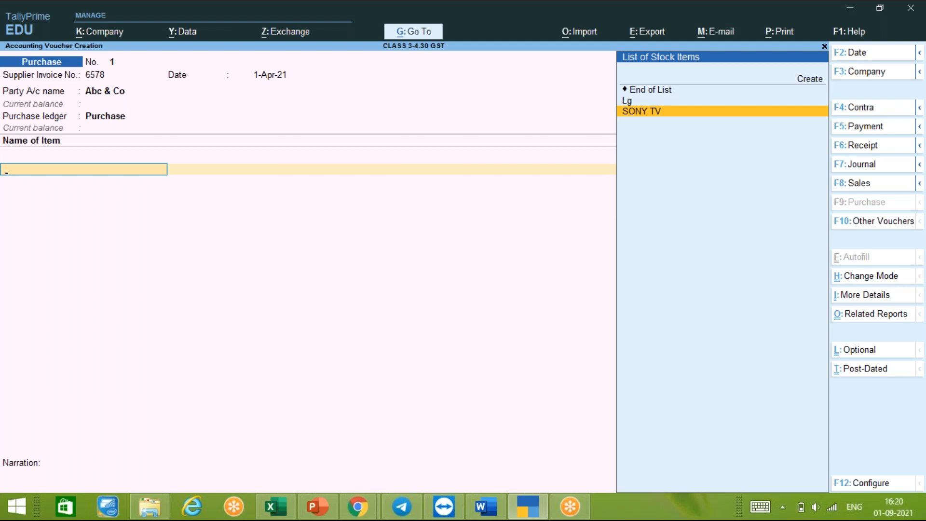
key(Return)
key(Return)
text(100)
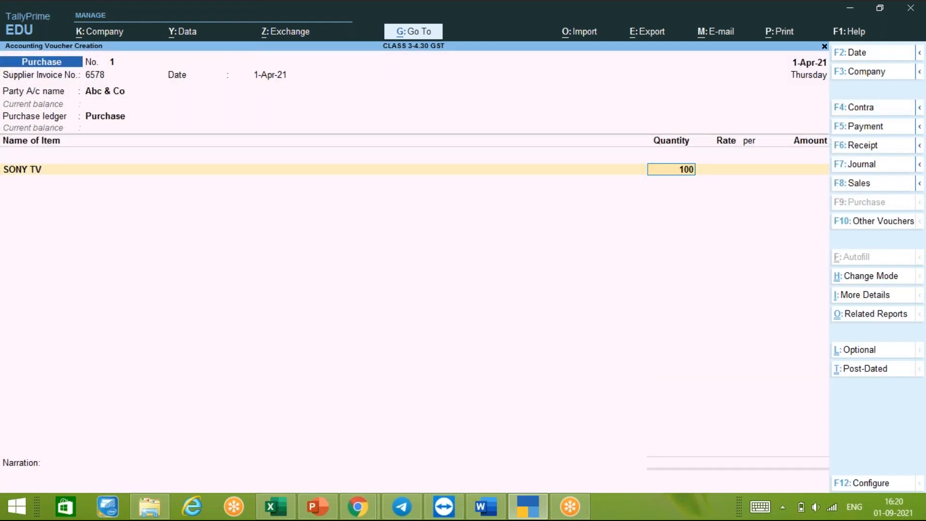
key(Return)
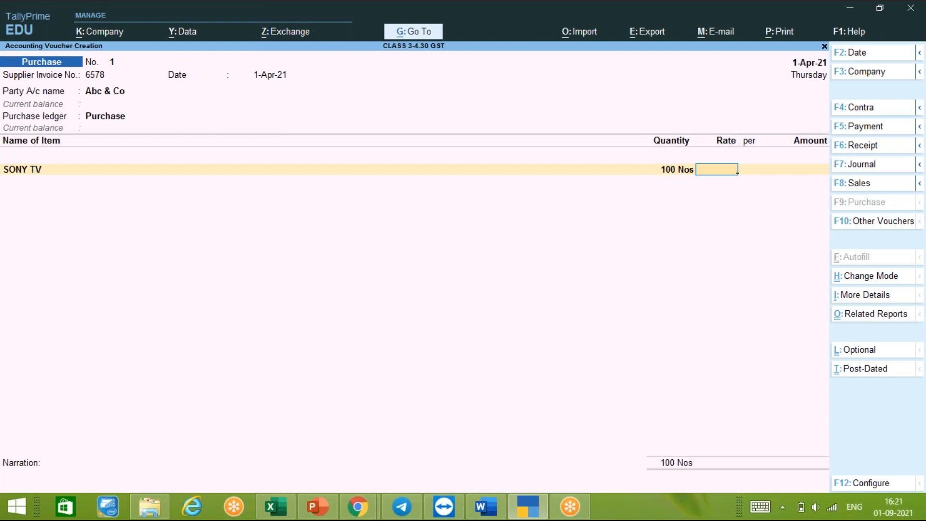
Set the SONY TV rate to 50,000 per Nos and accept the item line.
click(844, 64)
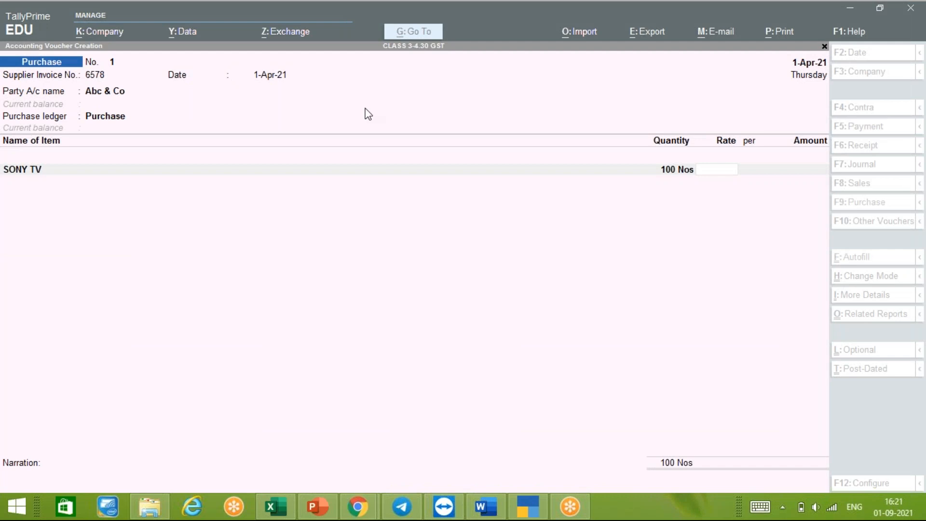
click(682, 261)
text(500)
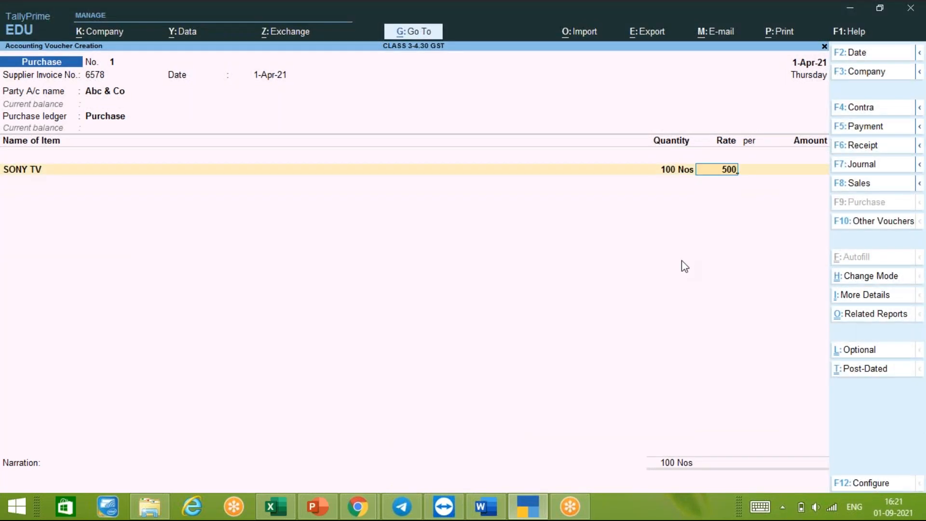
text(00)
key(Return)
key(Return)
key(Return)
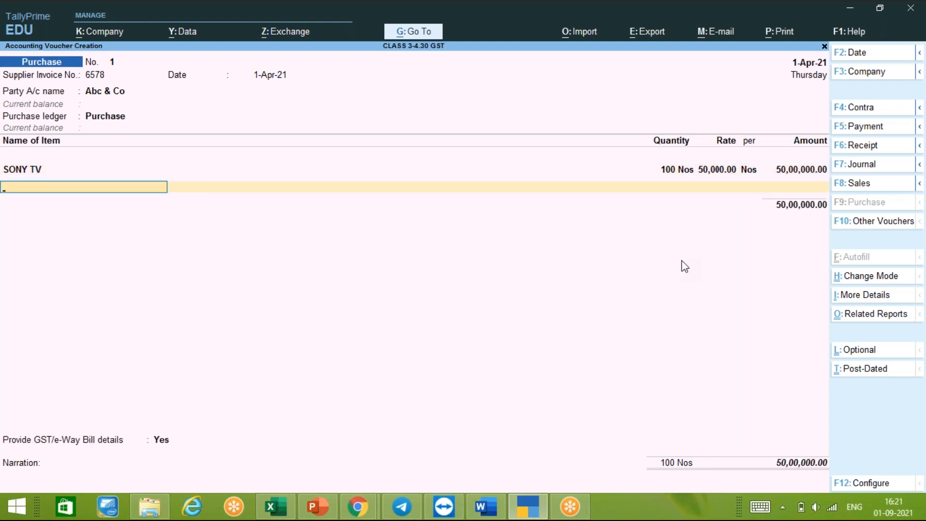
End the item list and try Central Tax, then IGST, as the tax ledger below SONY TV.
key(Return)
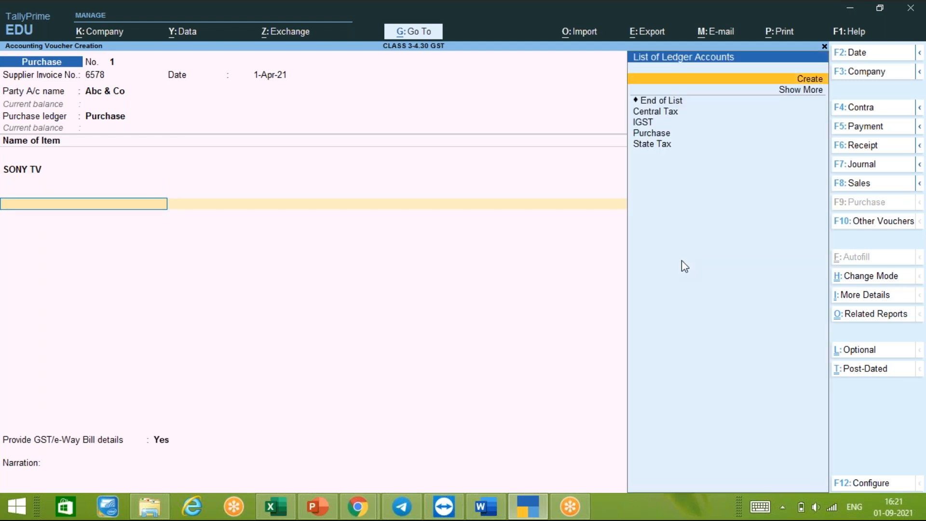
key(Down)
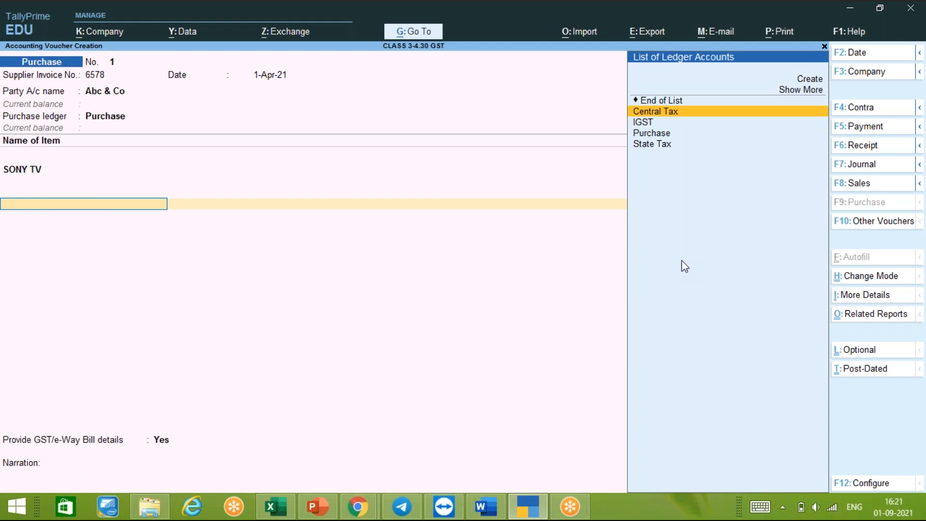
key(Return)
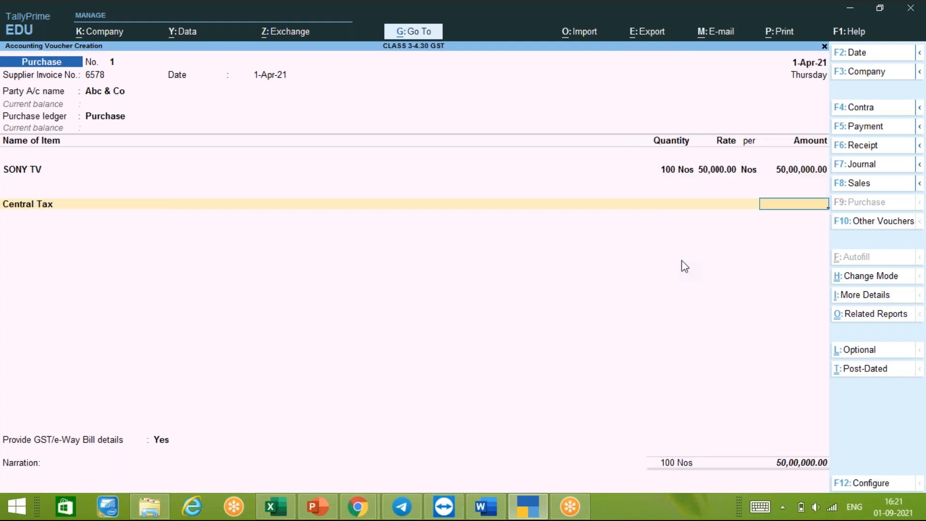
key(BackSpace)
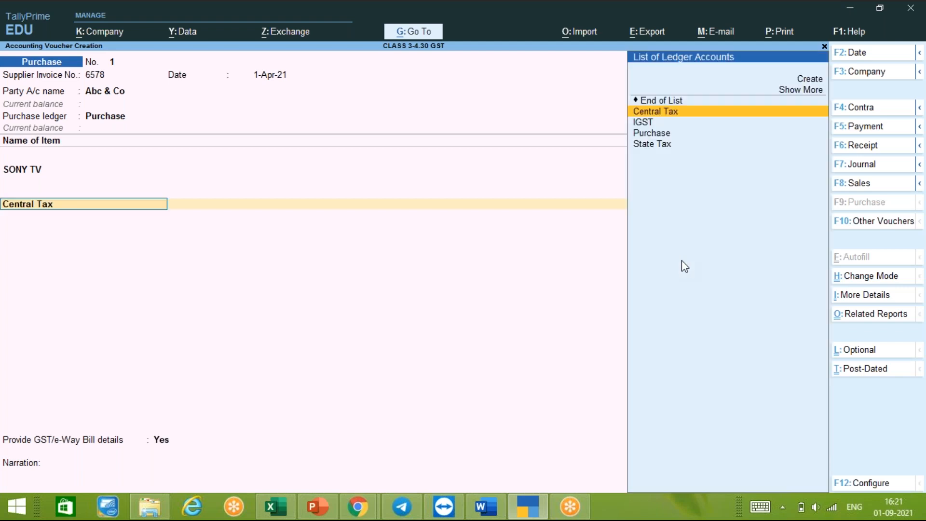
key(Down)
key(Return)
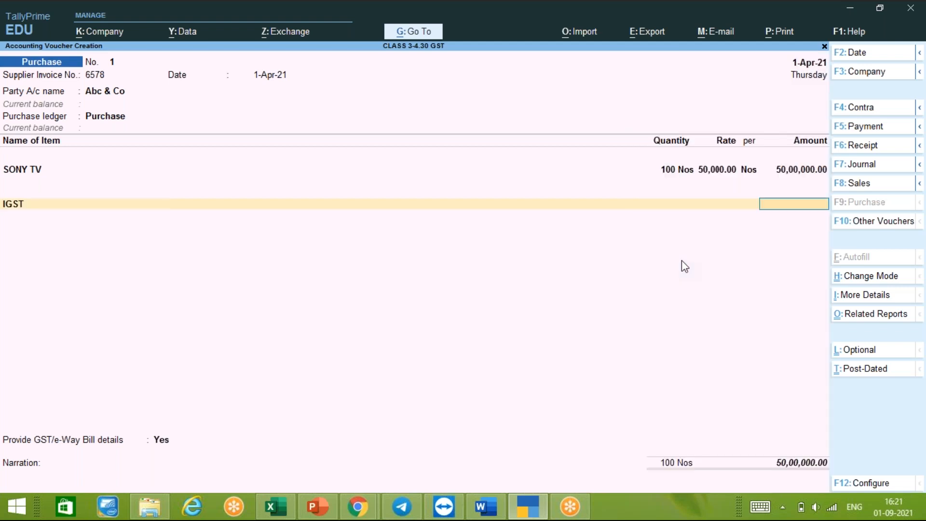
Replace the tax ledger below the SONY TV line with State Tax.
key(BackSpace)
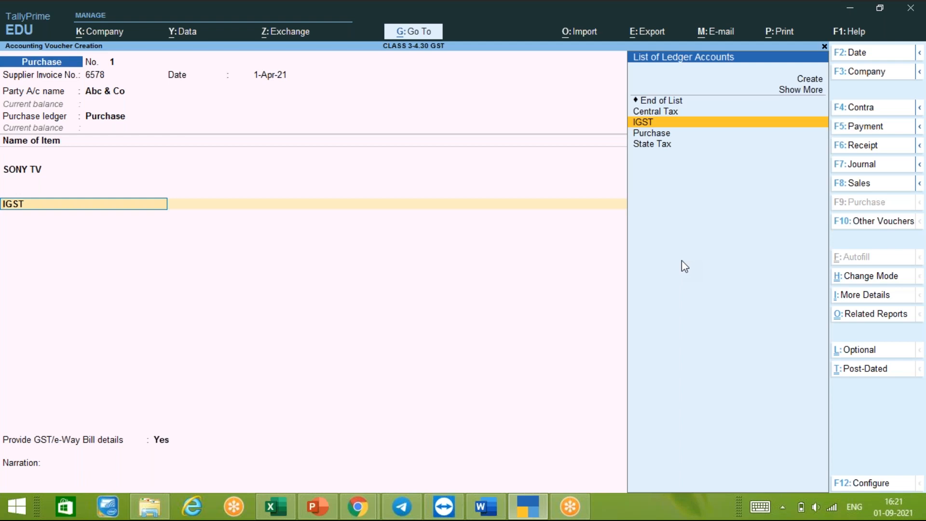
key(Down)
key(Down)
key(Return)
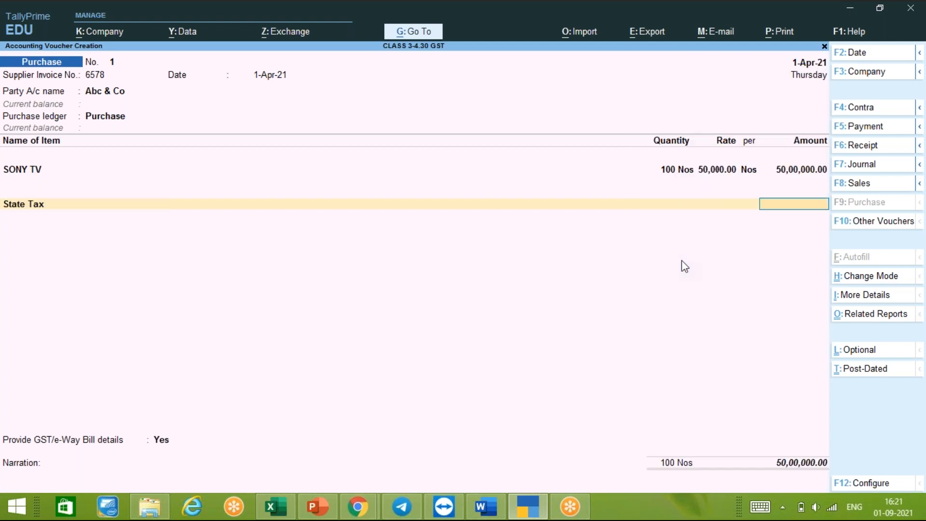
Go back to the SONY TV item line and open that stock item for alteration from the voucher.
key(Up)
key(Return)
key(Return)
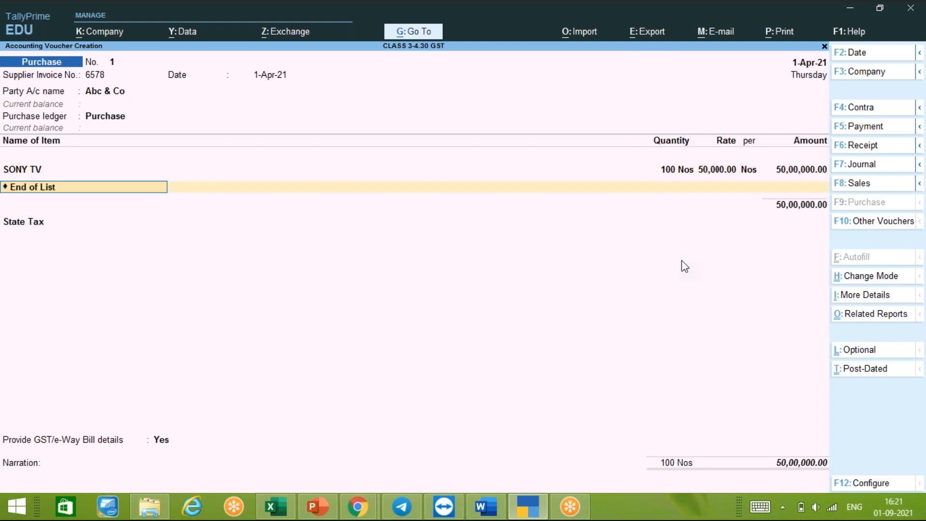
key(Up)
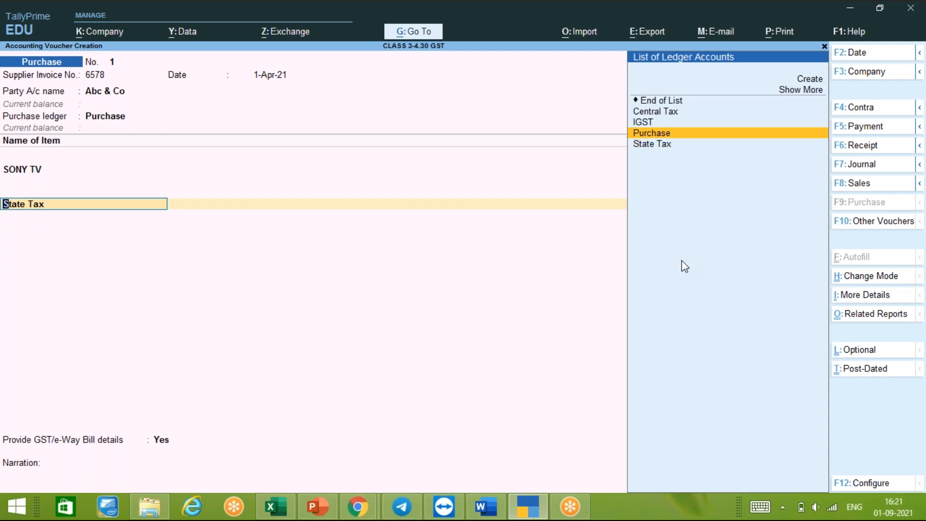
key(BackSpace)
key(BackSpace)
key(BackSpace)
key(BackSpace)
key(BackSpace)
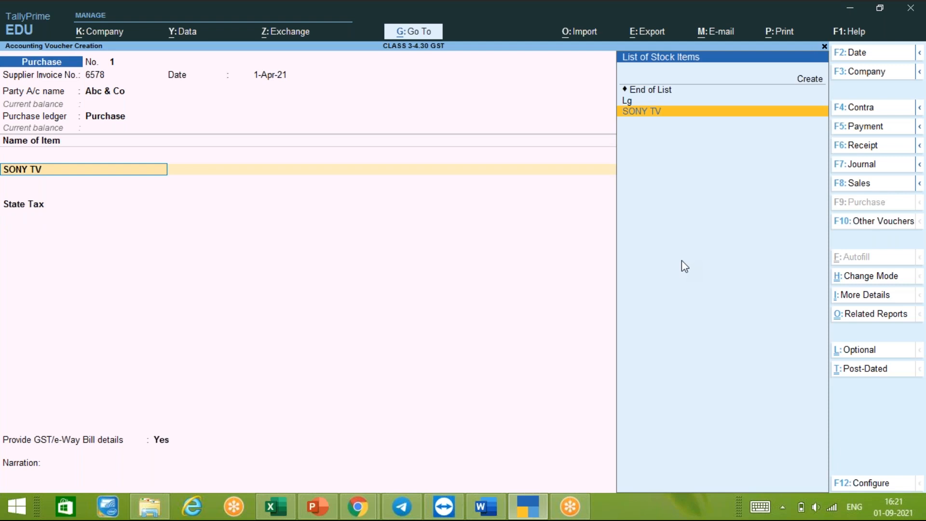
key(ctrl)
key(ctrl+Return)
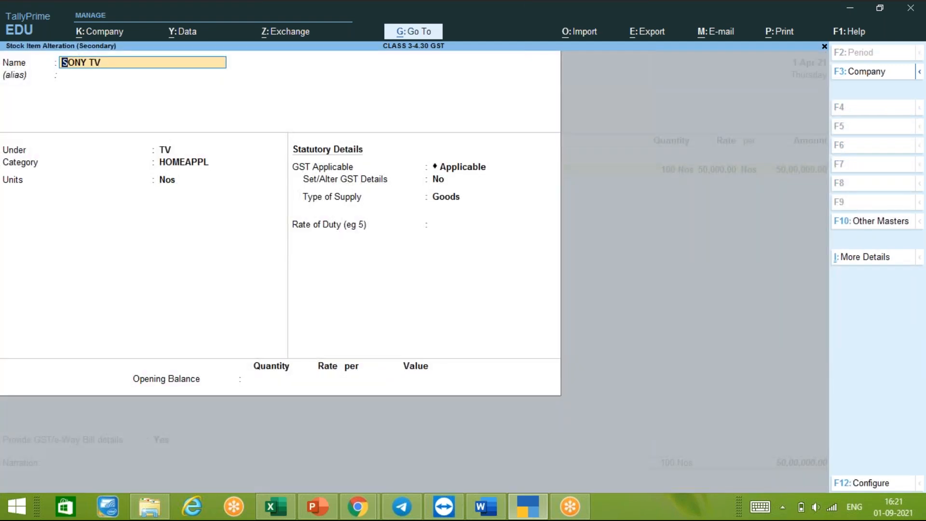
key(Escape)
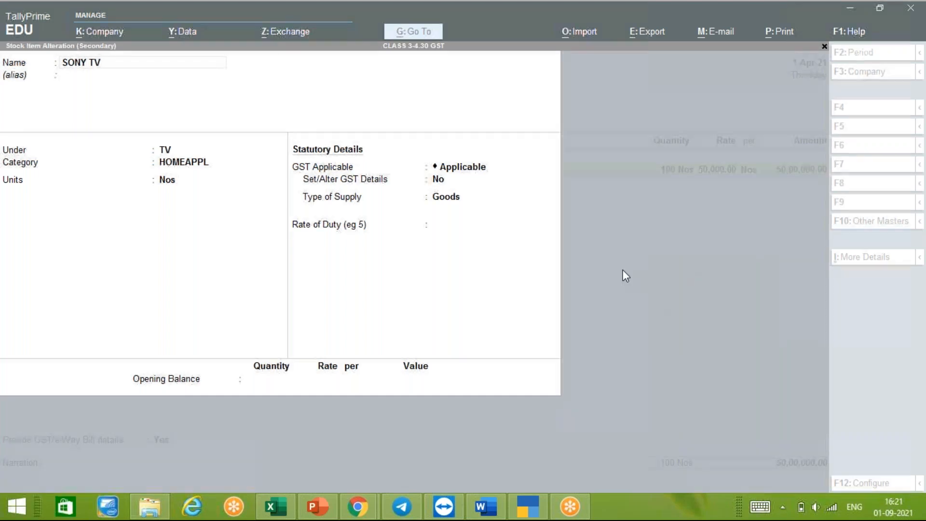
Set SONY TV's Set/Alter GST Details to Yes, keeping description SONY and HSN/SAC 85258010 in the GST details.
click(439, 225)
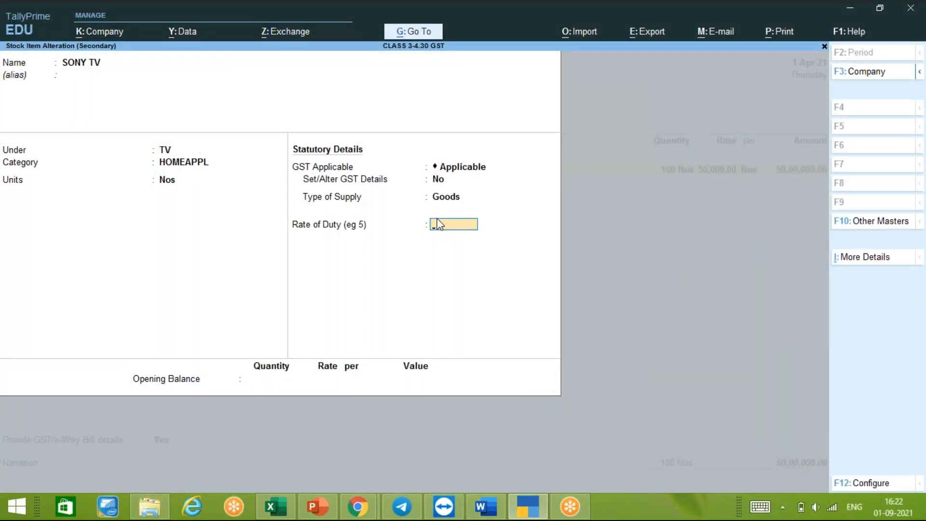
key(BackSpace)
key(BackSpace)
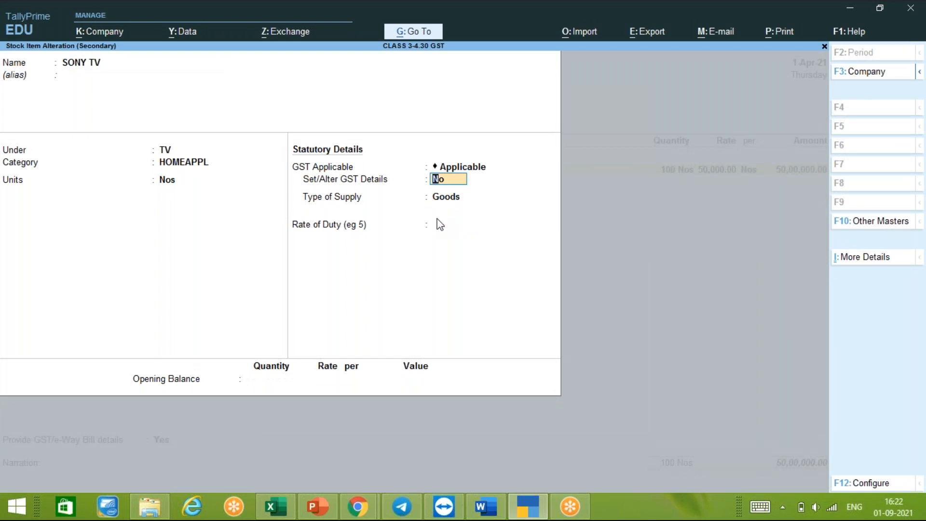
key(y)
key(Return)
key(Return)
key(Return)
key(Return)
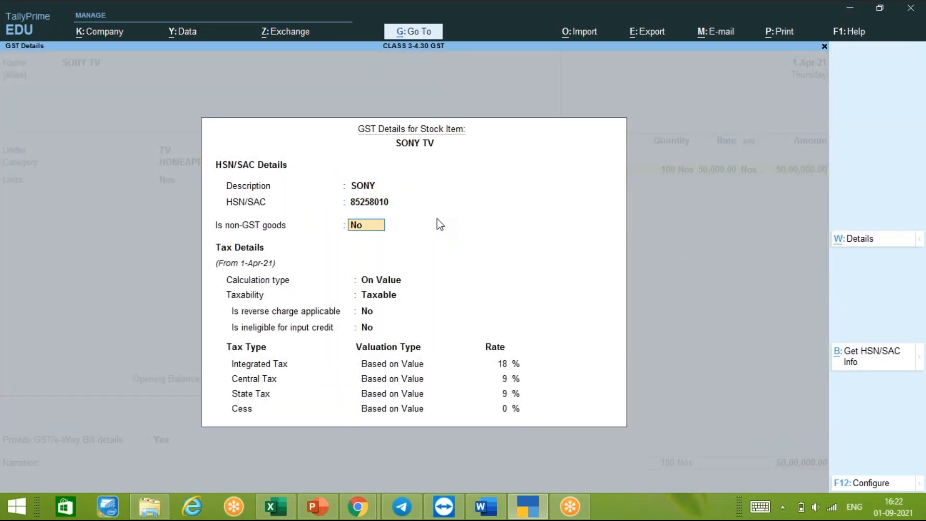
Keep SONY TV as taxable GST goods without reverse charge, with rates of 18% integrated, 9% central and 9% state tax.
key(Return)
key(Return)
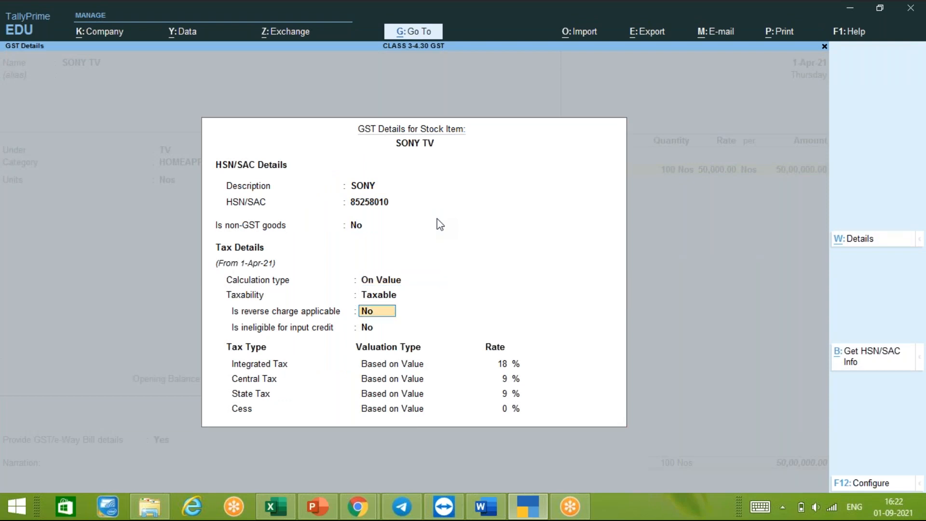
key(Return)
key(Return)
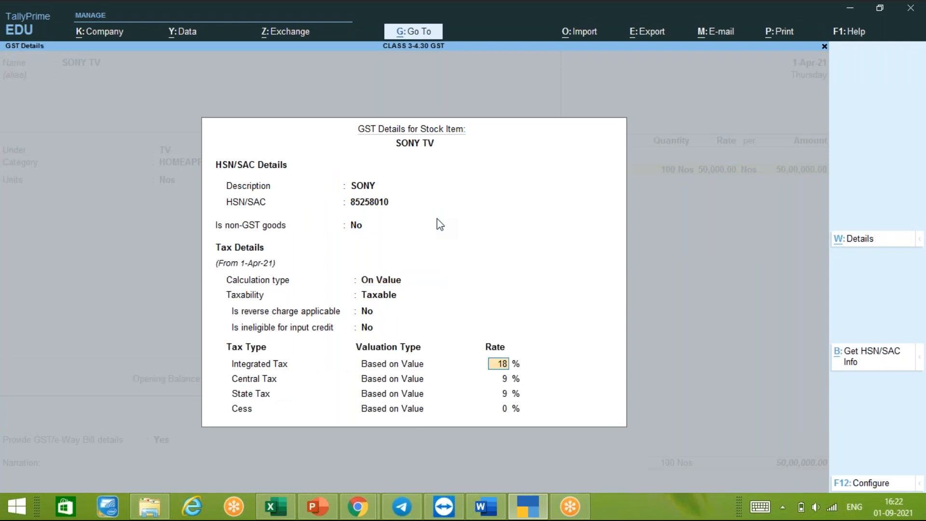
key(Return)
key(Return)
key(Return)
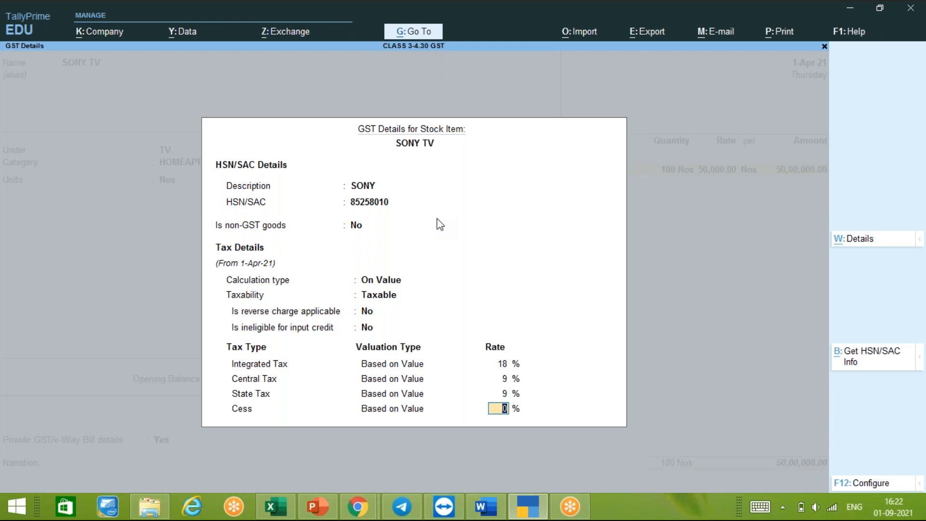
Accept the GST details with 0% cess, leave the opening balance blank, and save the SONY TV stock item.
key(Return)
key(Return)
key(Return)
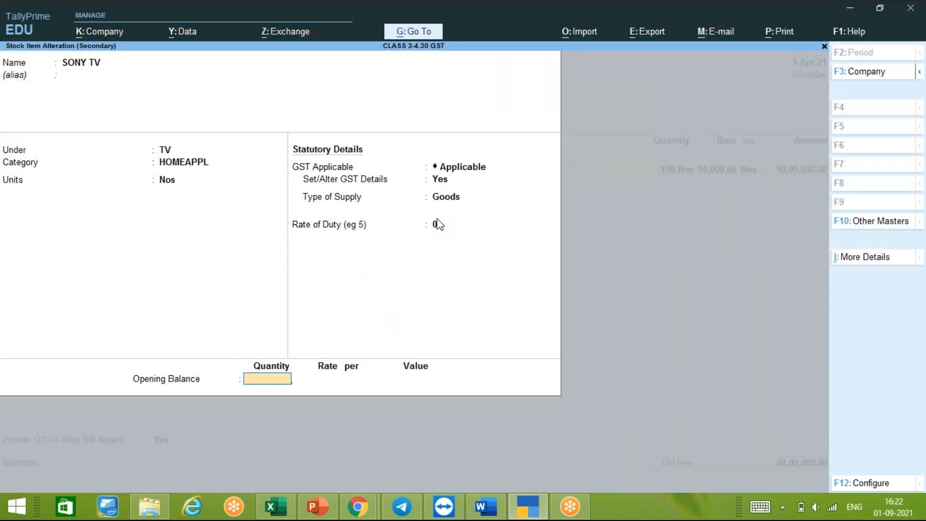
key(Return)
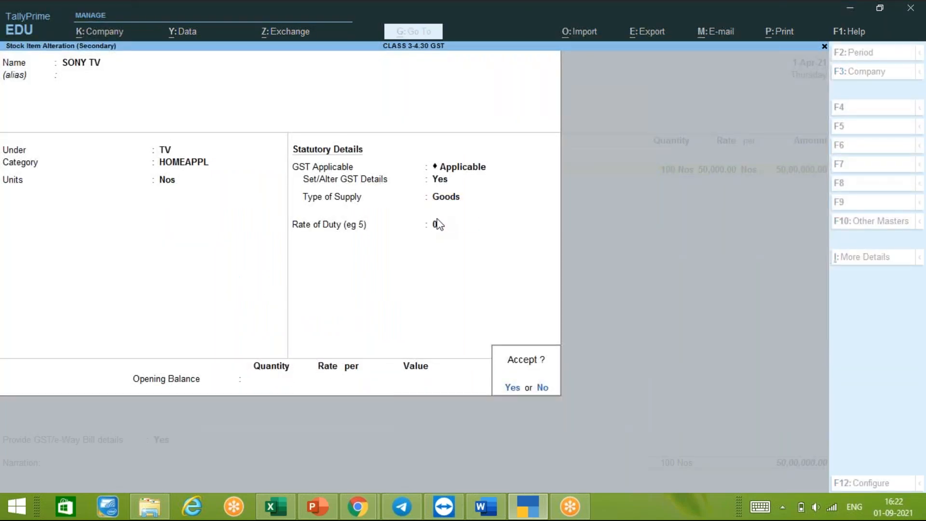
key(Return)
key(Return)
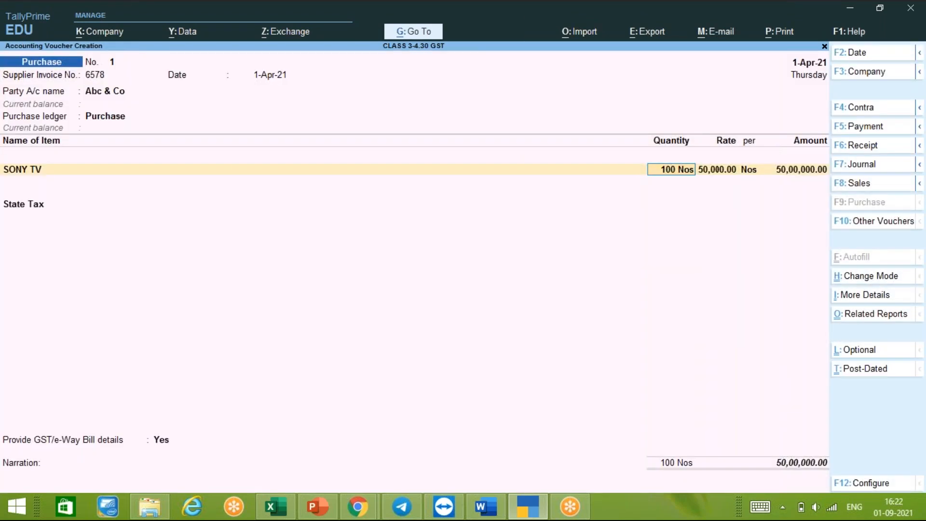
Keep the SONY TV line's quantity and rate, and open the State Tax ledger for alteration from the voucher.
key(Return)
key(Return)
key(Return)
key(Return)
key(Return)
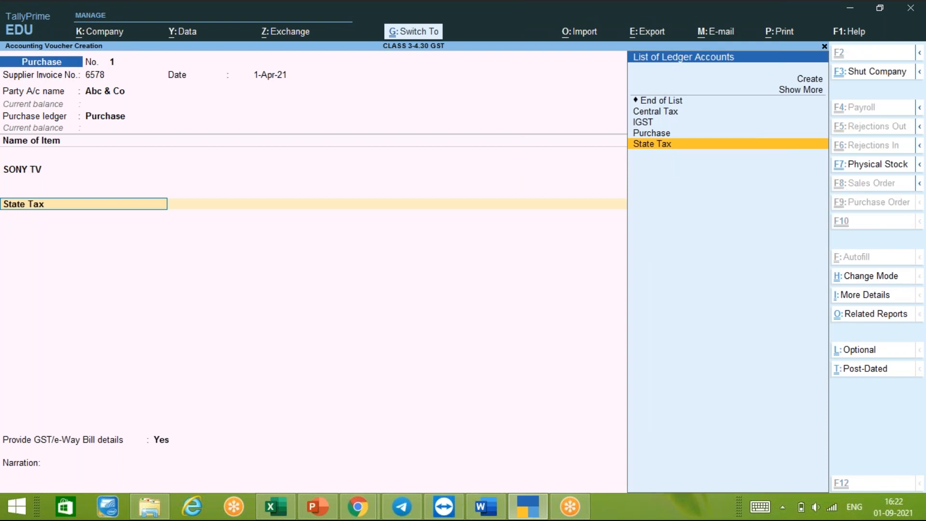
key(ctrl+Return)
Review the State Tax ledger's duty type, tax type, calculation percentage and rounding method, and accept the ledger.
key(Return)
key(Return)
key(Return)
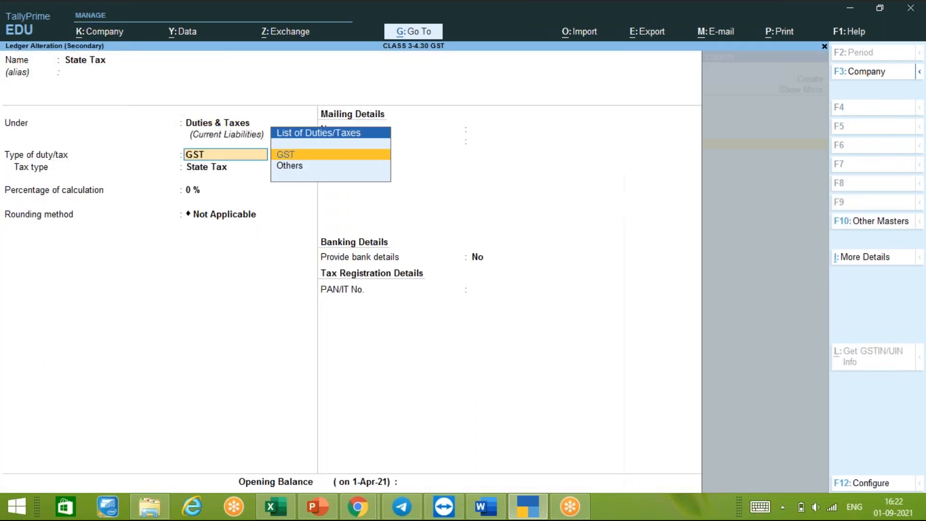
key(Return)
key(Return)
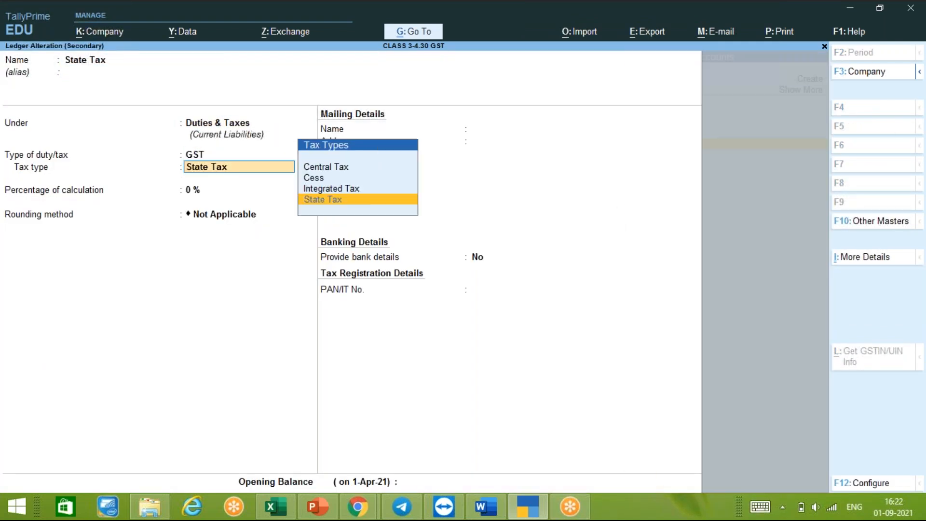
key(Return)
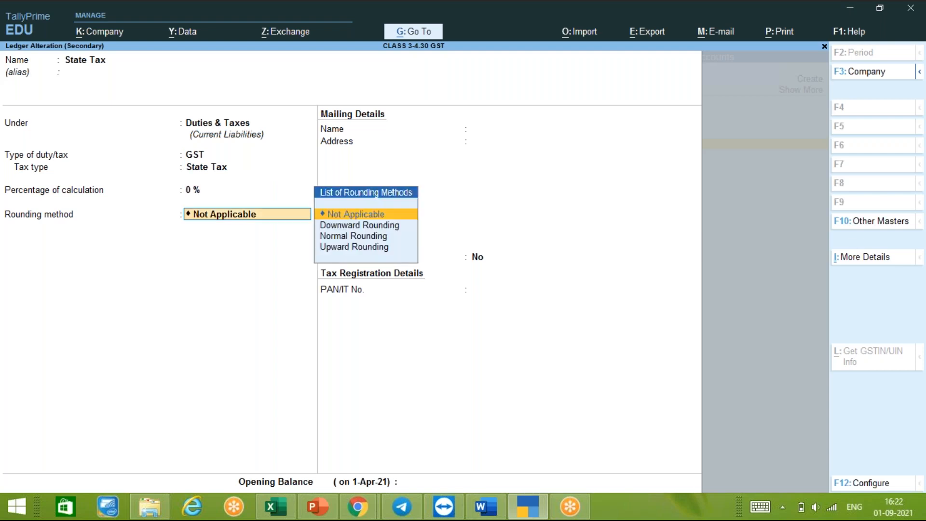
key(Return)
key(Return)
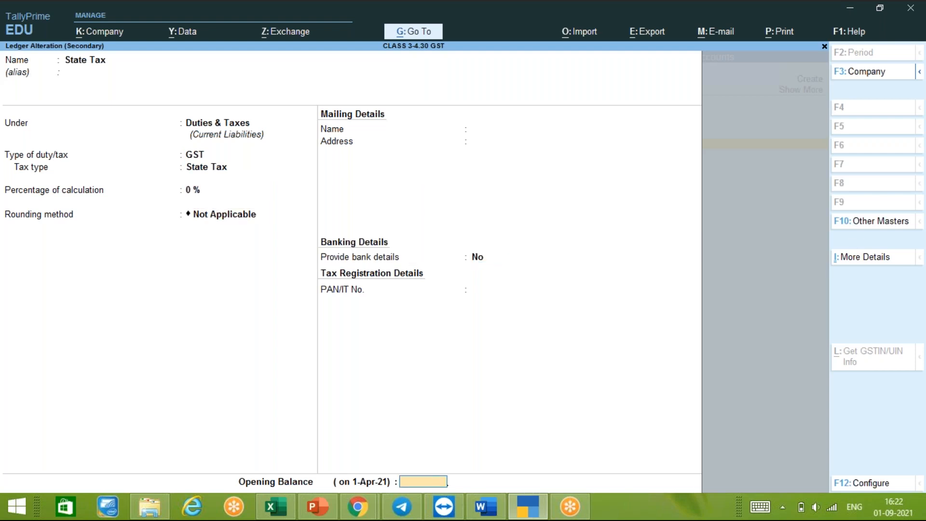
key(Return)
key(Return)
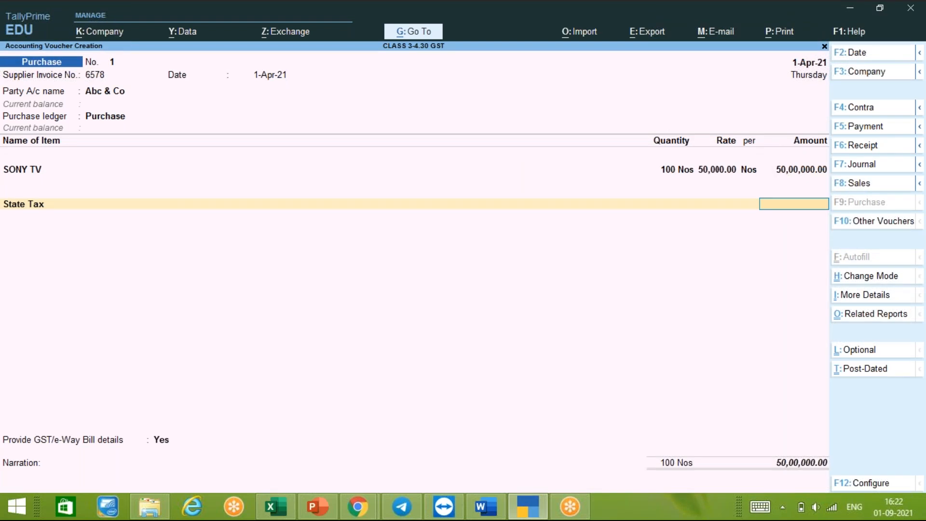
Return to the voucher's SONY TV line and open that stock item for alteration, keeping its name and the TV group.
key(BackSpace)
key(BackSpace)
key(BackSpace)
key(BackSpace)
key(BackSpace)
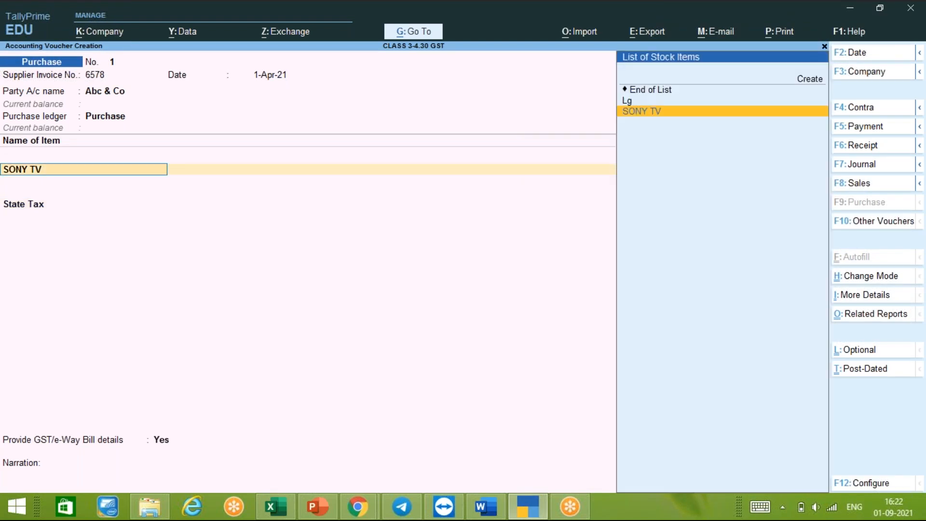
key(ctrl)
key(ctrl+Return)
key(Return)
key(Return)
key(Return)
key(Return)
key(Return)
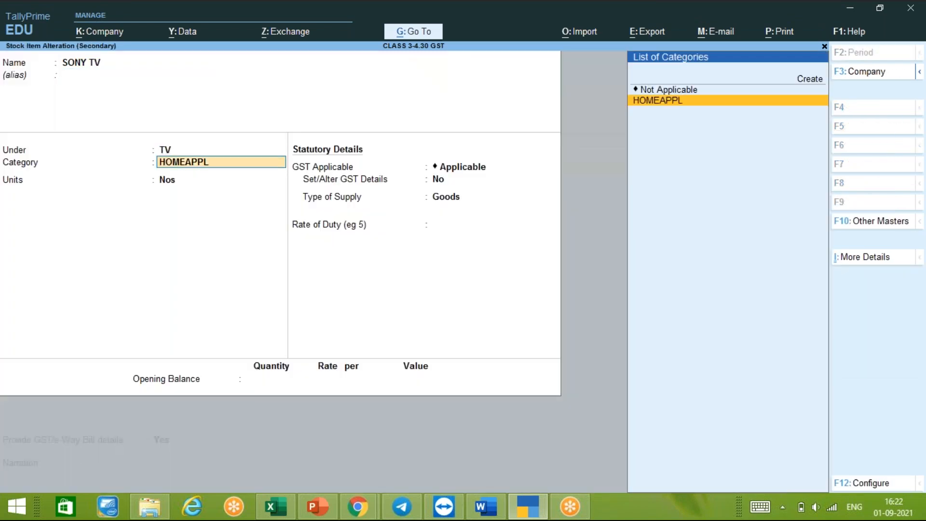
Enable altering GST details for SONY TV, keeping its HSN details, the On Value calculation type and Taxable status.
key(Return)
text(y)
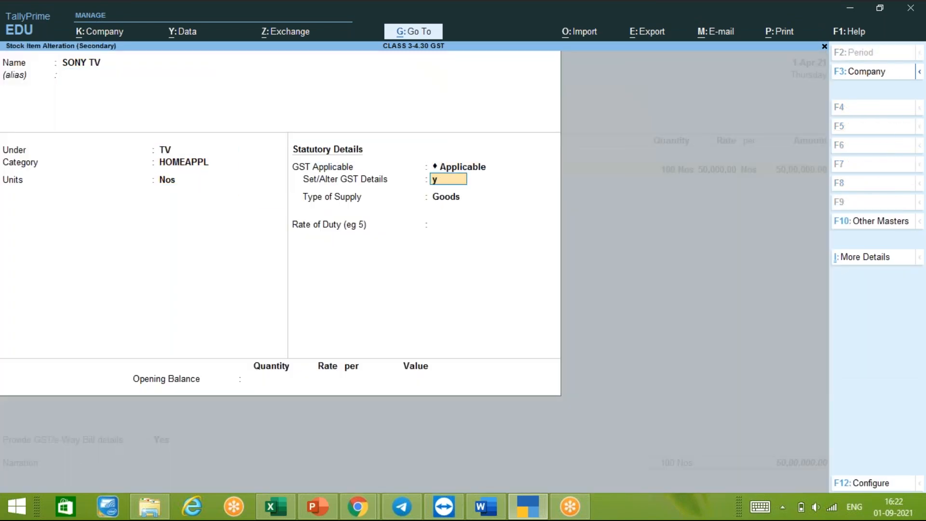
key(Return)
key(Return)
key(Return)
key(Return)
key(Return)
key(Return)
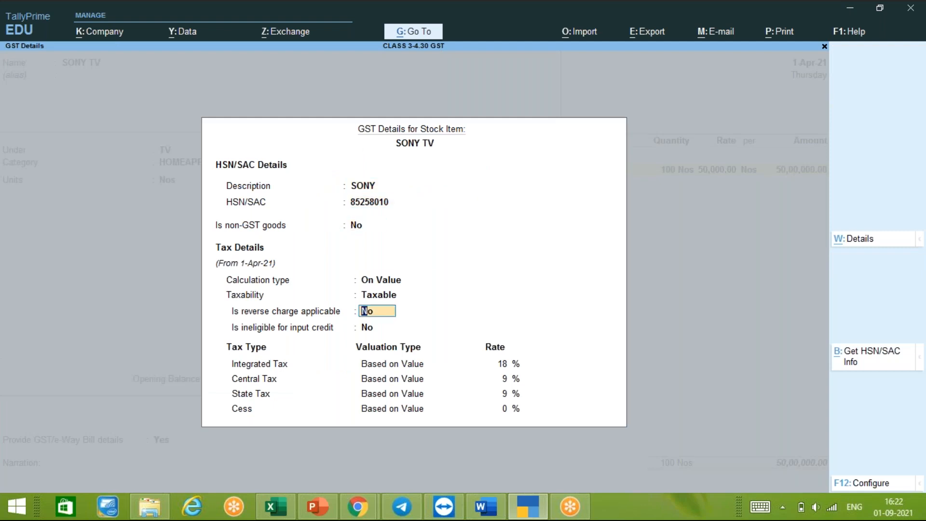
Keep reverse charge and input credit ineligibility at No, enter 18% integrated tax, and accept SONY TV's GST details.
key(Return)
key(Return)
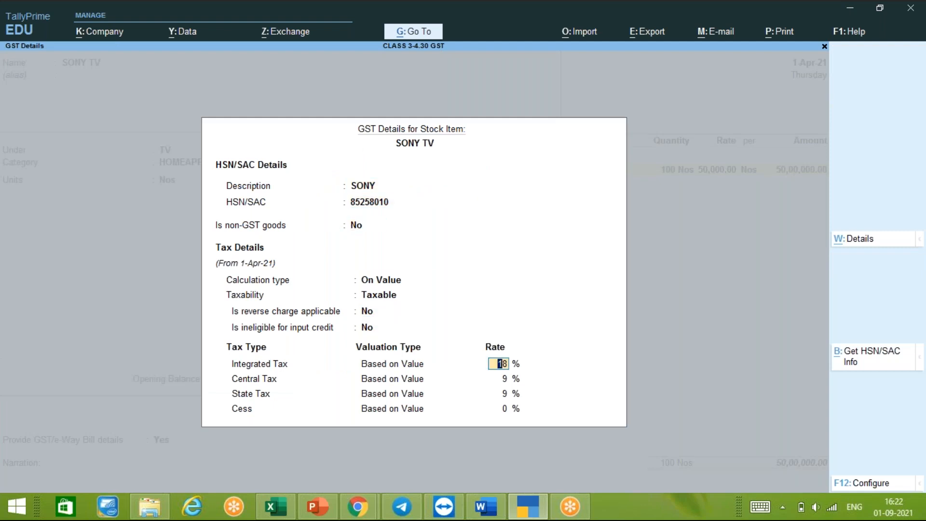
text(18)
key(Return)
key(Return)
key(Return)
key(Return)
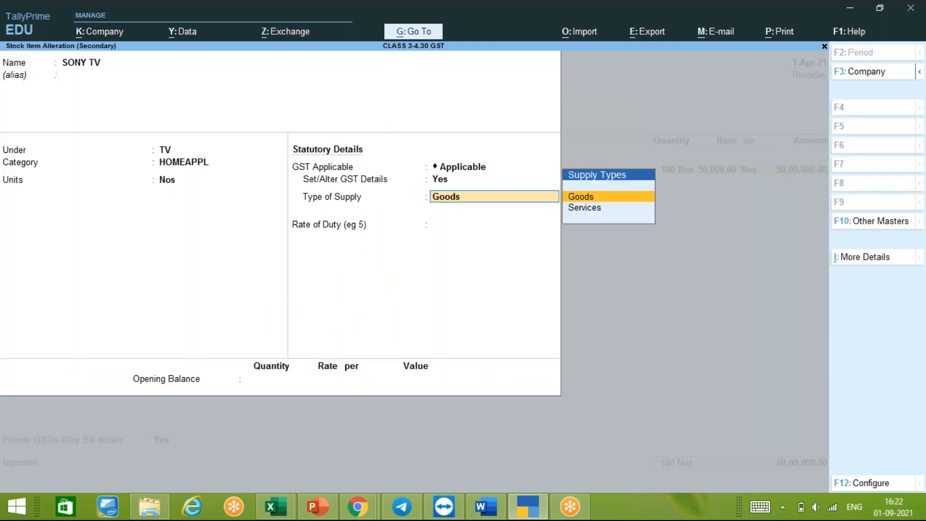
Keep the supply type as Goods, save the SONY TV stock item, and return to its quantity in the voucher.
key(Return)
key(Return)
key(Return)
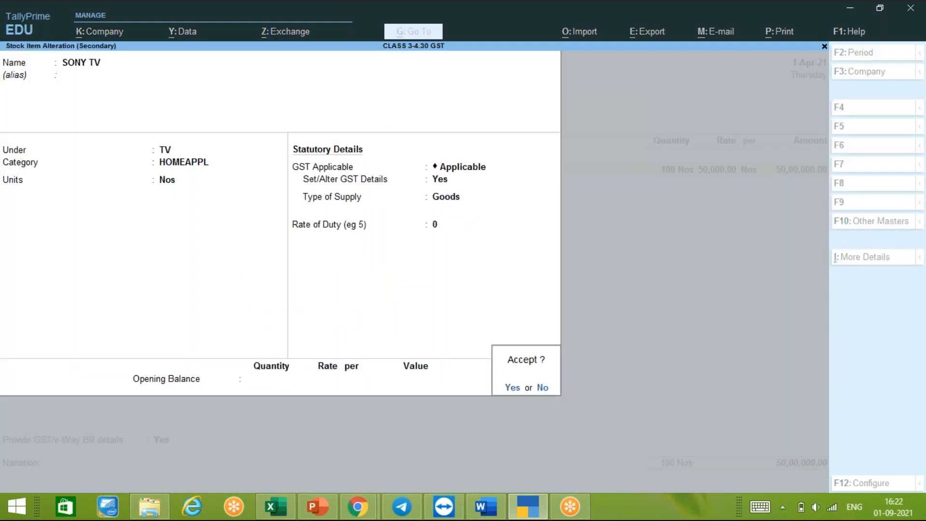
key(Return)
key(Return)
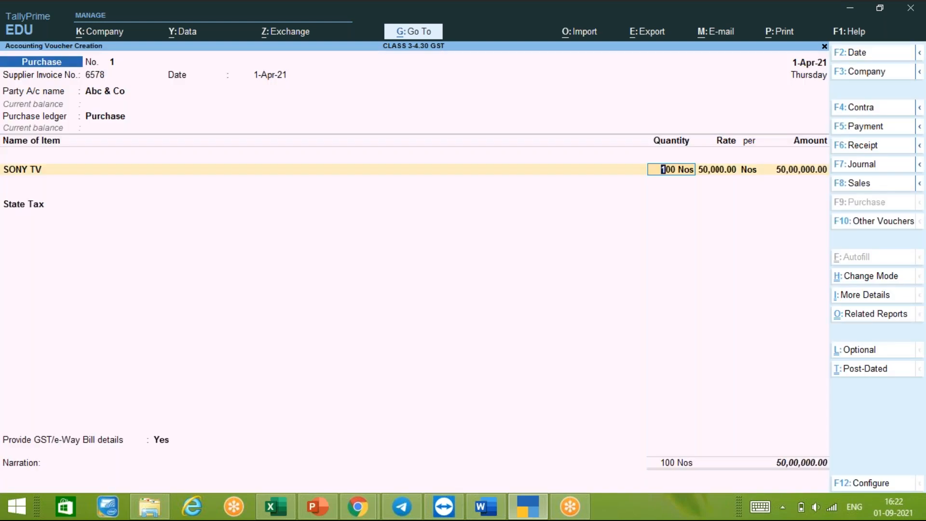
Open the voucher's Purchase ledger for alteration, check its ledger type and GST settings, and leave it without changes.
key(BackSpace)
key(BackSpace)
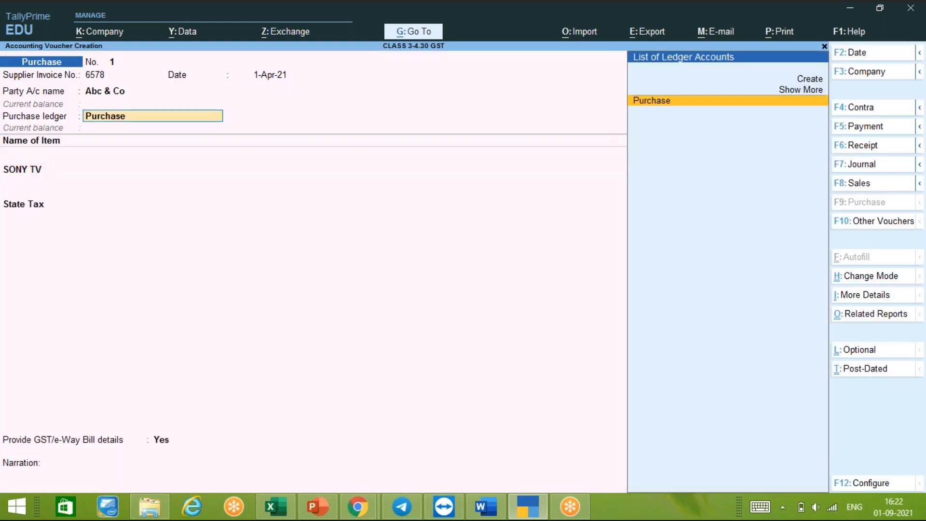
key(ctrl+Return)
key(Return)
key(Return)
key(Return)
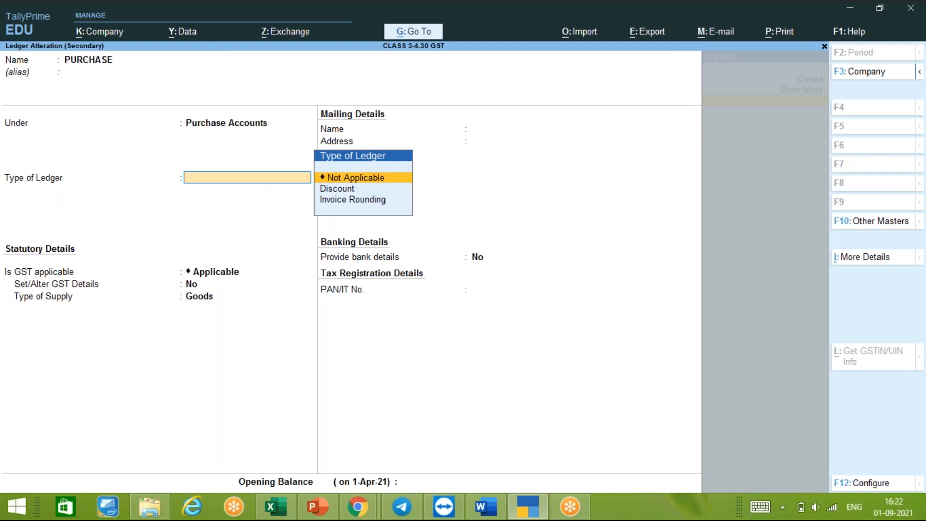
key(Return)
key(Return)
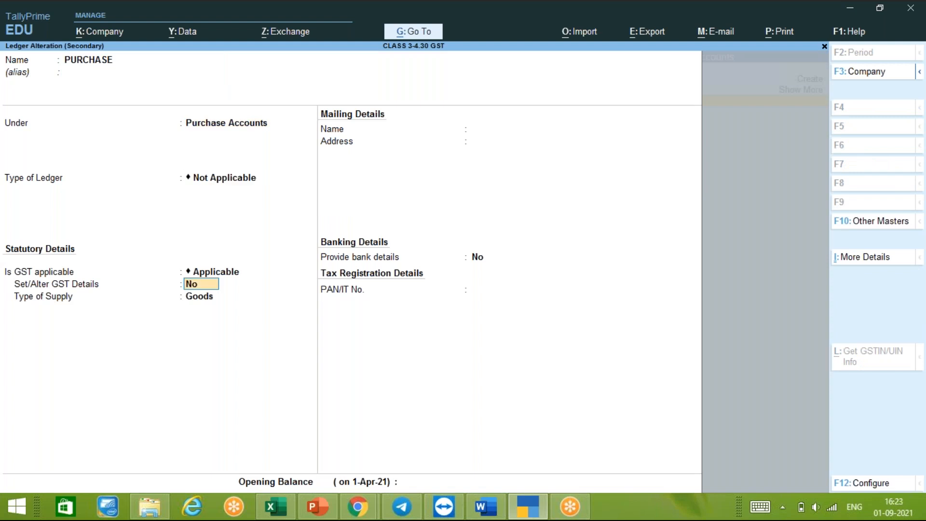
key(BackSpace)
key(Escape)
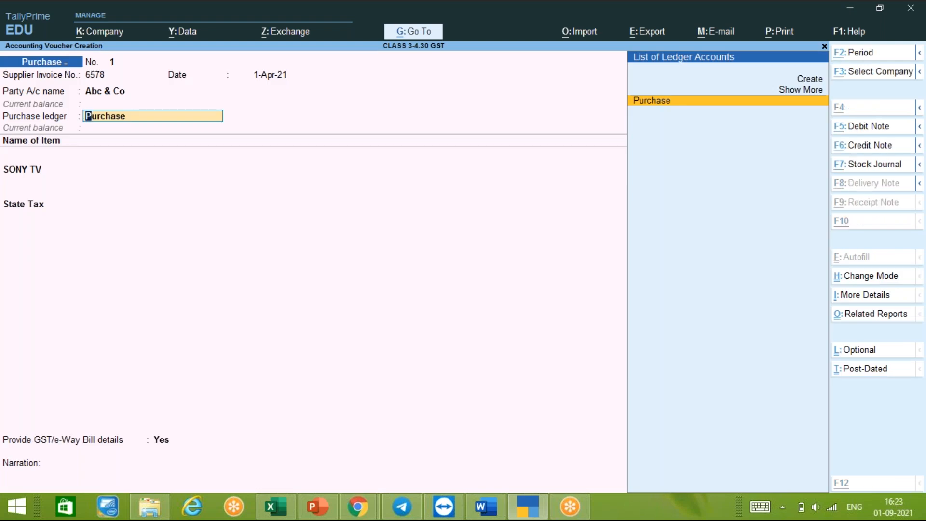
Create a new ledger named Purchase Gst under Purchase Accounts from the voucher's purchase ledger selection.
key(alt+c)
text(r)
key(BackSpace)
text(urch)
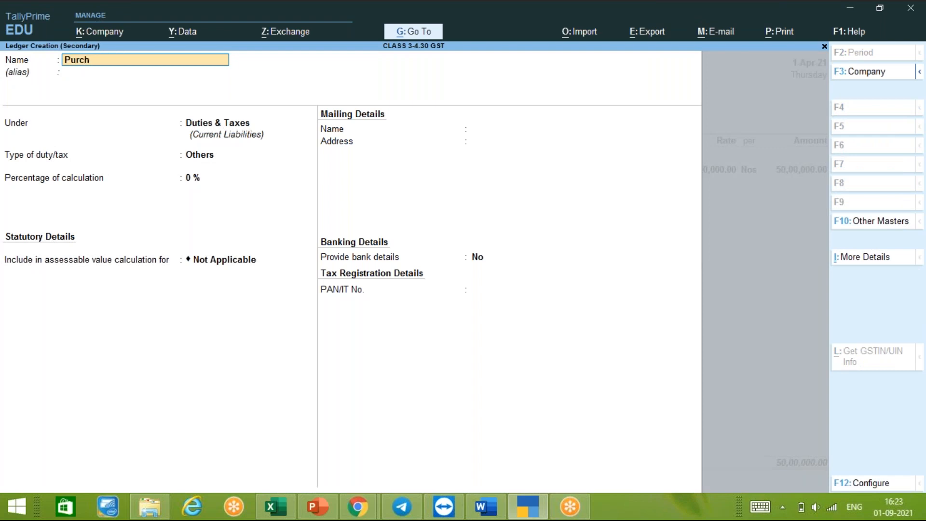
text(ase Gst)
key(Return)
key(Return)
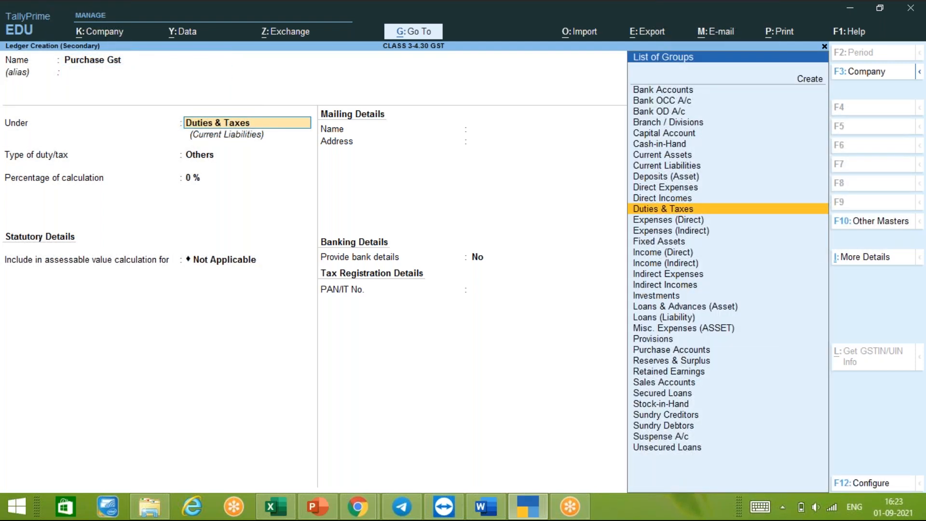
text(Pur)
key(Return)
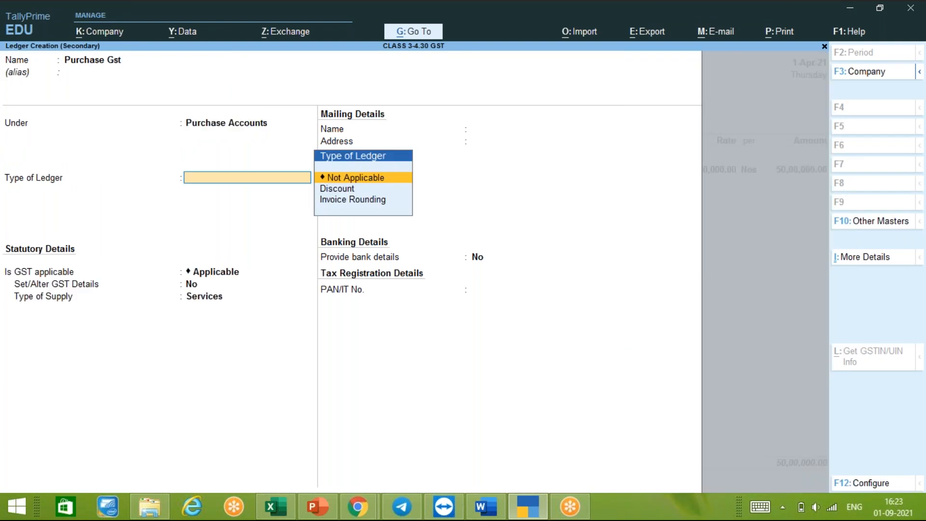
Set the Purchase Gst ledger's type to Not Applicable and its supply type to Goods, and save it into the voucher.
key(Return)
key(Return)
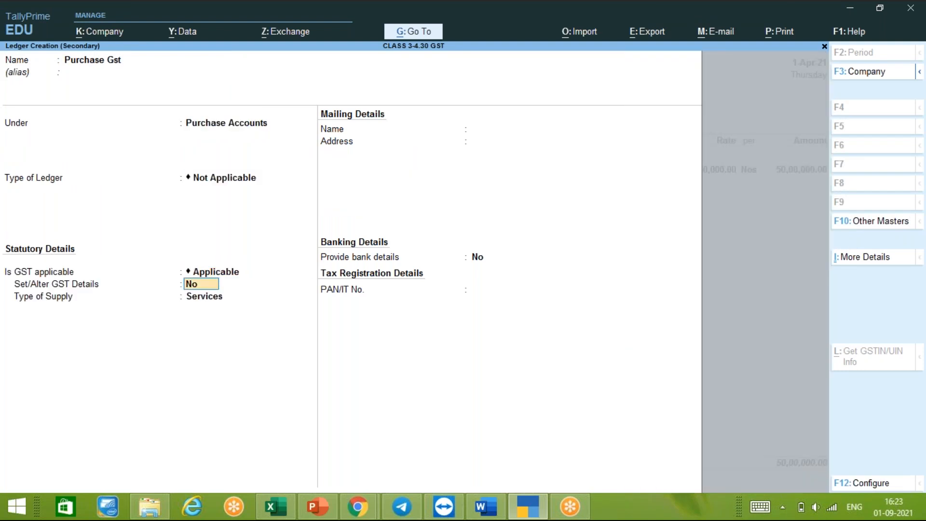
key(Return)
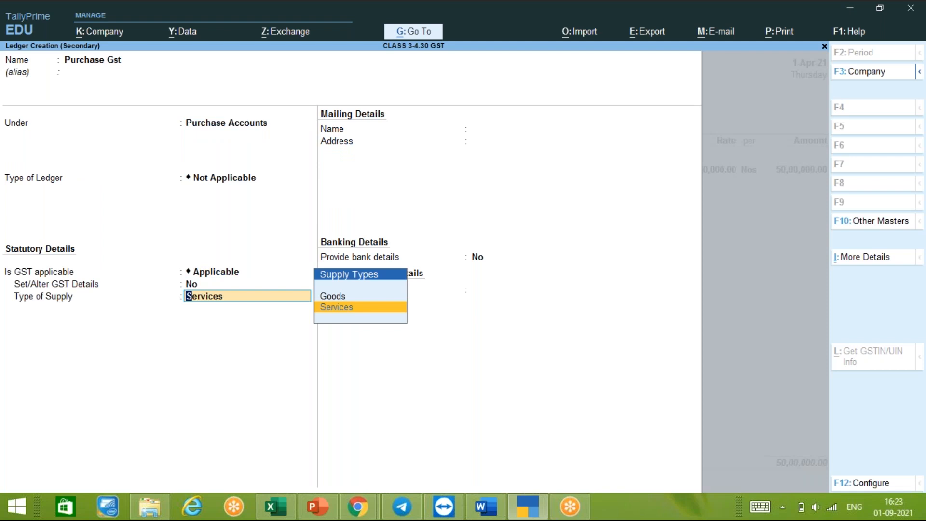
key(Up)
key(Return)
key(Return)
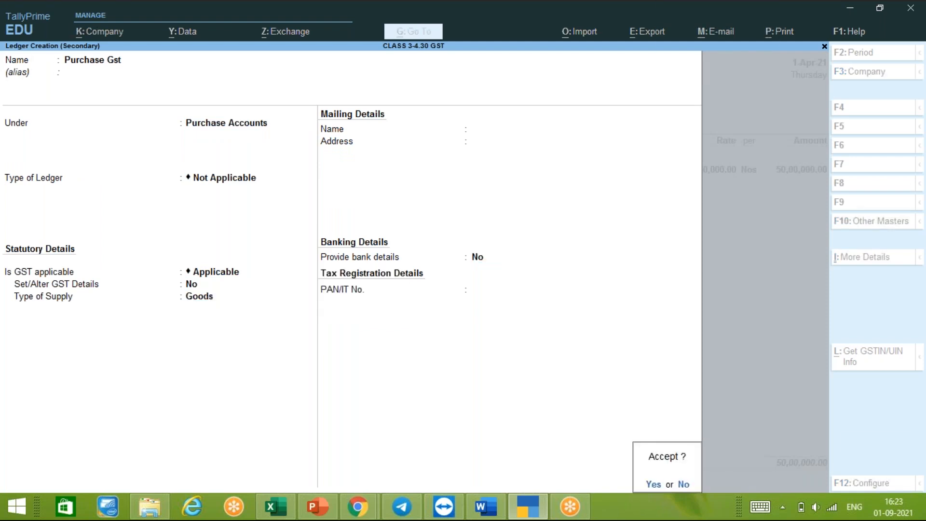
key(Return)
key(Return)
key(Return)
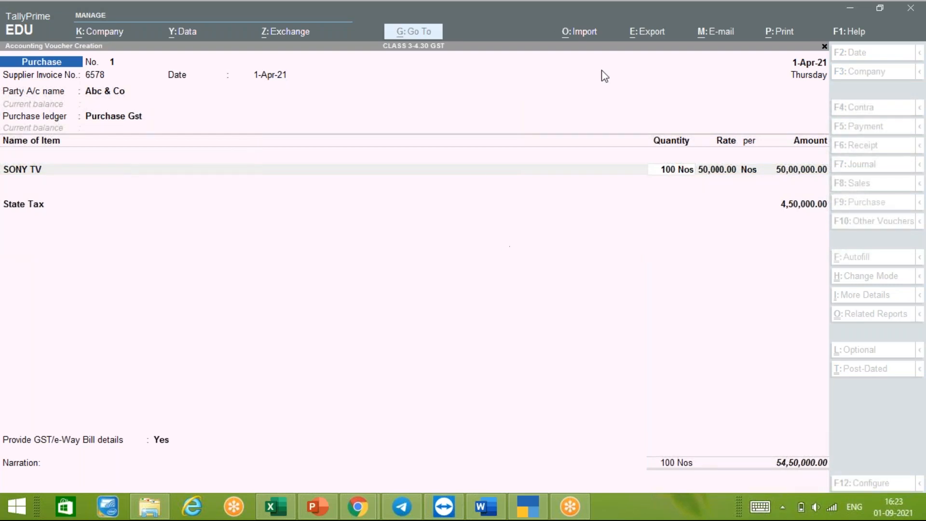
Keep the SONY TV line's quantity and rate, and replace the State Tax line below it with Central Tax.
click(401, 188)
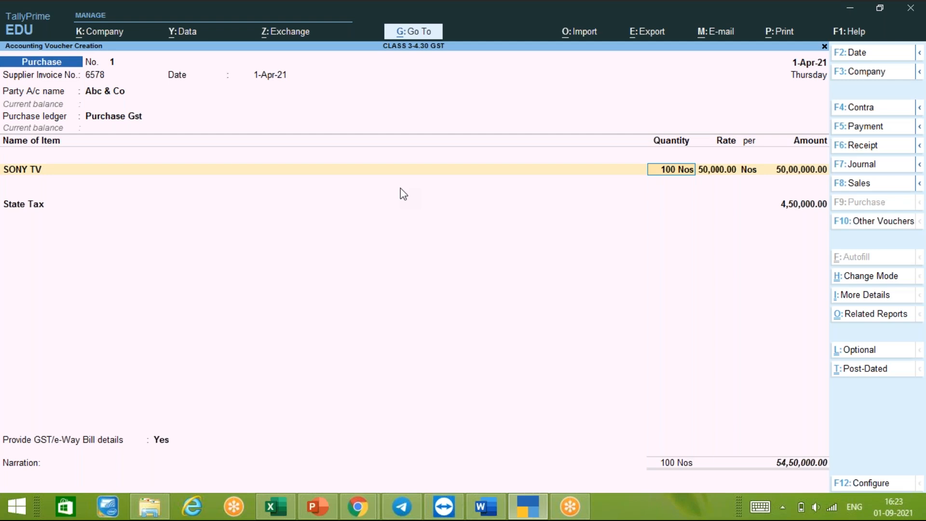
key(Return)
key(Return)
key(Return)
key(Return)
key(Return)
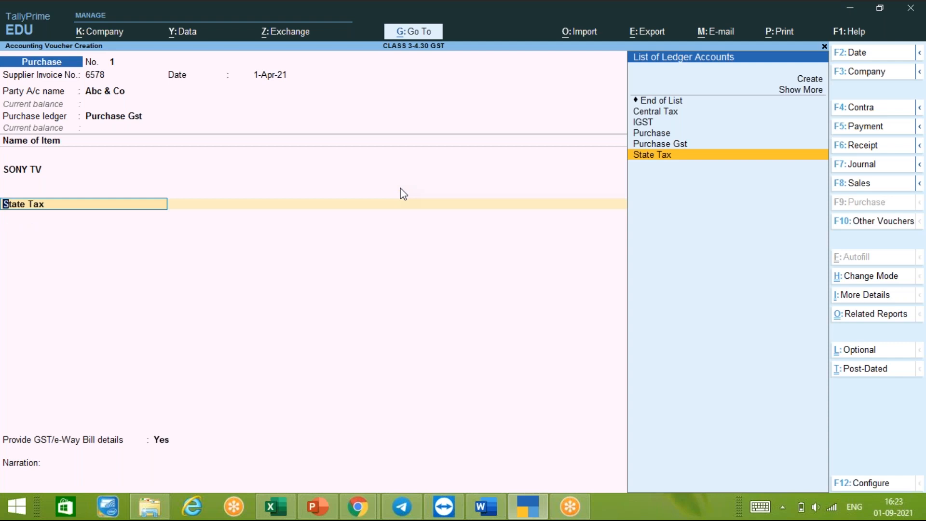
key(Up)
key(Up)
key(Up)
key(Up)
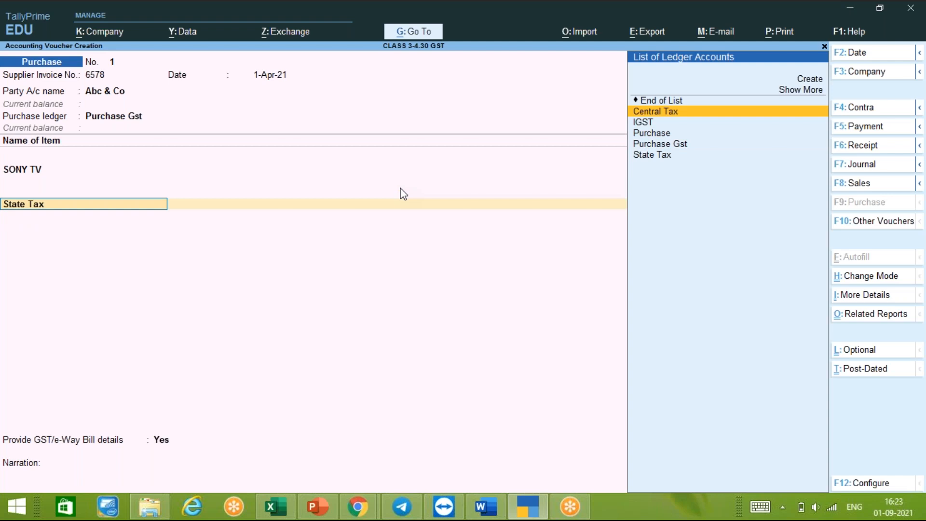
key(Return)
key(Return)
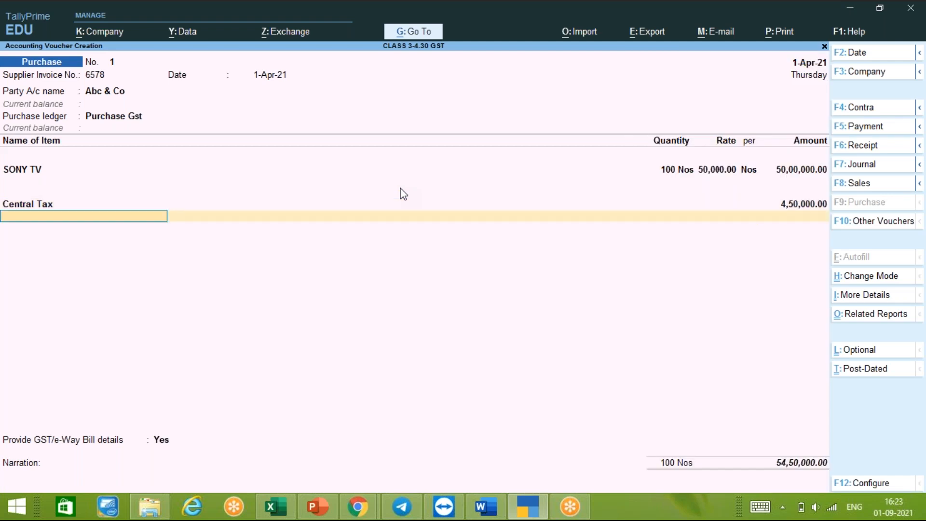
Add the State Tax ledger on the line below Central Tax in the purchase voucher.
key(Down)
key(Down)
key(Down)
key(Down)
key(Down)
key(Down)
key(Down)
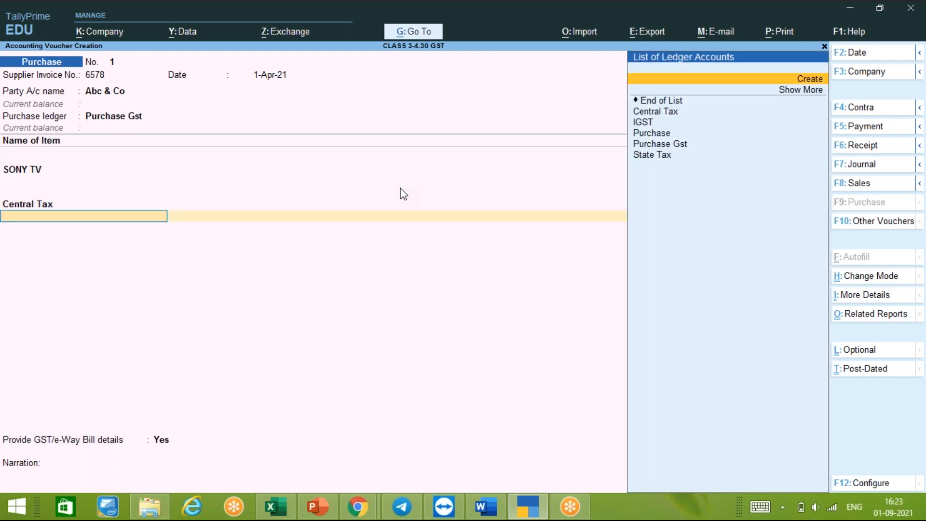
key(Down)
key(Return)
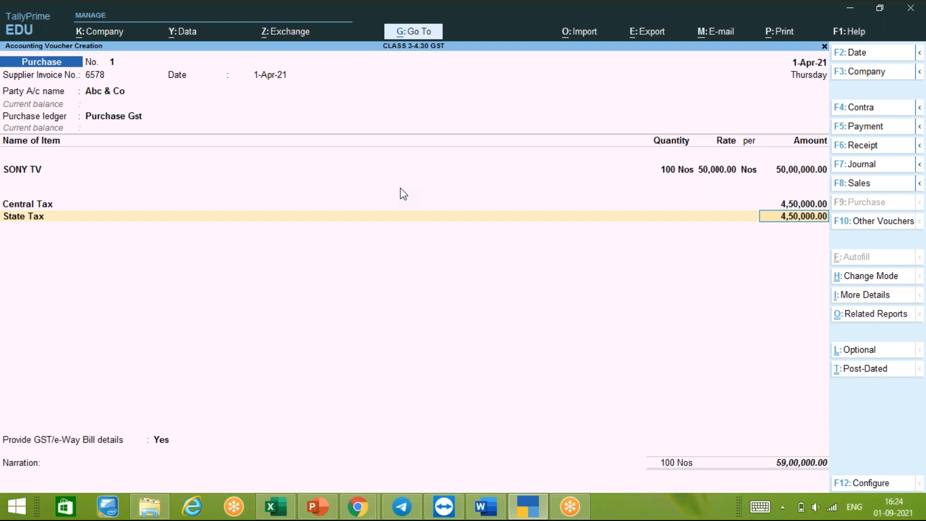
Go back through the voucher's tax and item lines to its purchase ledger selection, keeping Purchase Gst.
key(BackSpace)
key(BackSpace)
key(BackSpace)
key(BackSpace)
key(BackSpace)
key(BackSpace)
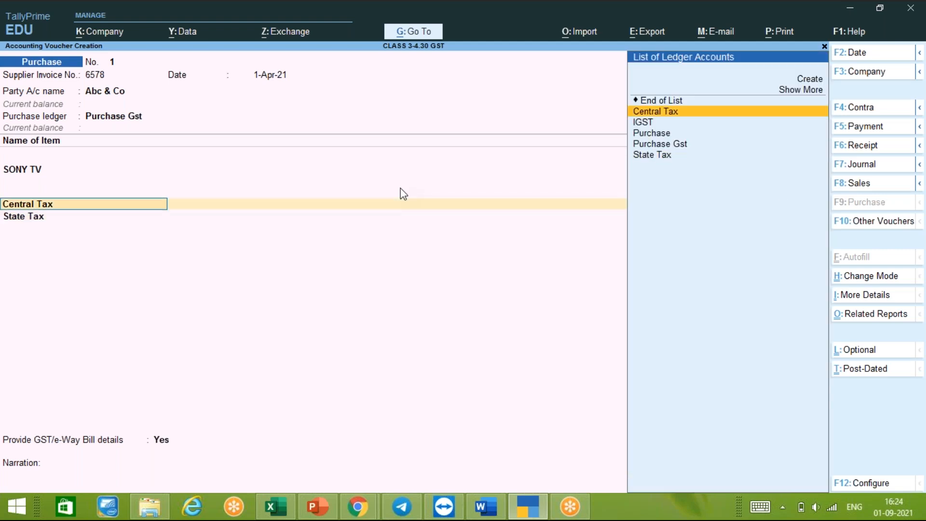
key(BackSpace)
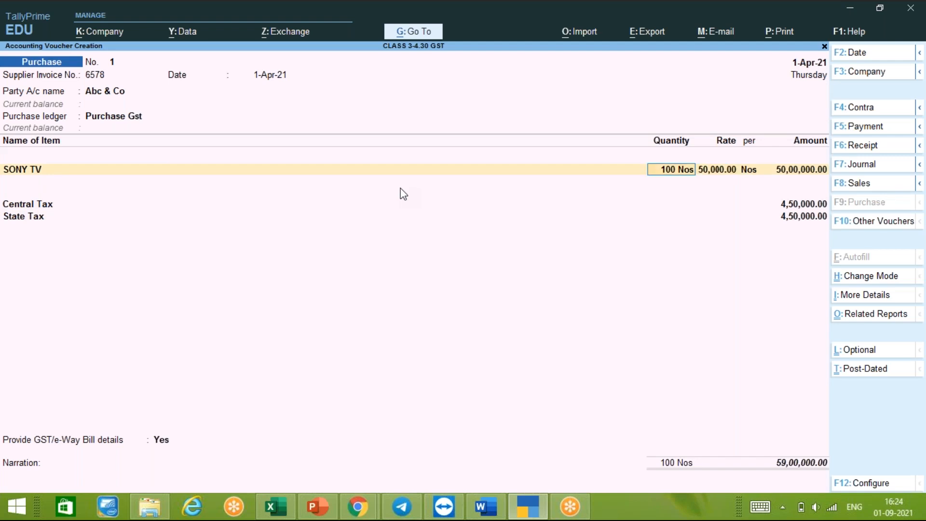
key(BackSpace)
key(BackSpace)
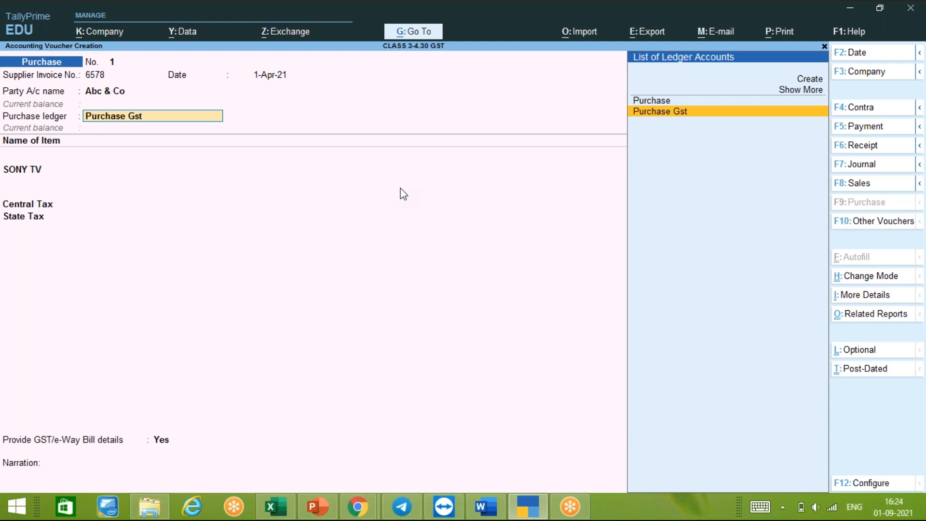
key(Return)
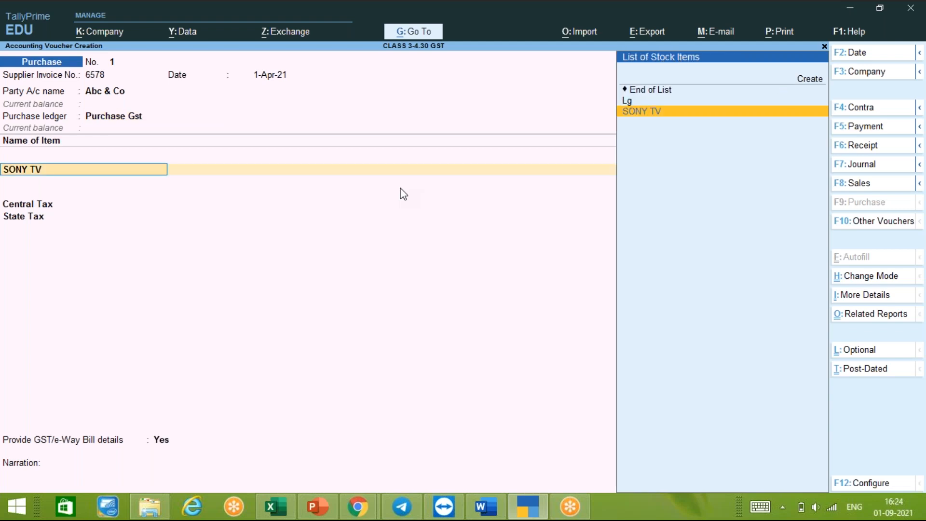
key(BackSpace)
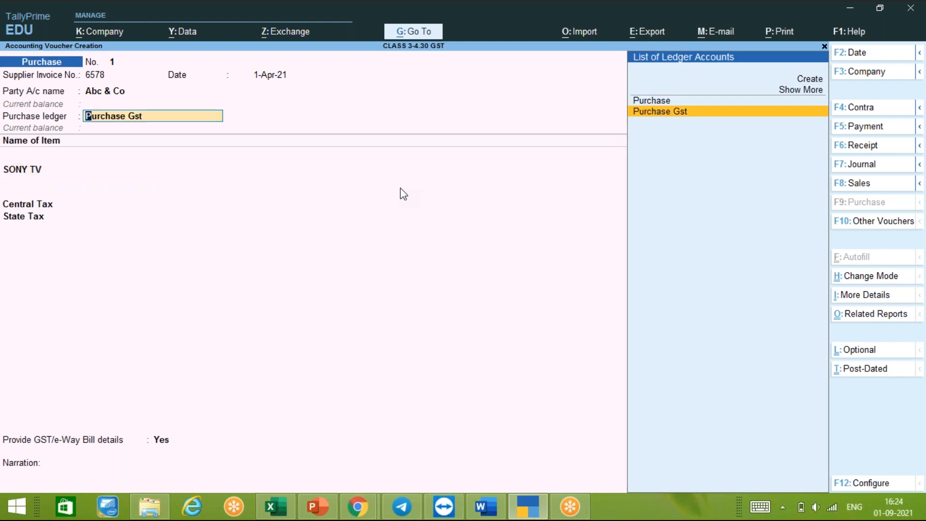
Review the Purchase Gst ledger from the voucher, keeping GST applicable, no altered GST details and Goods as supply type, and save it.
key(ctrl+Return)
key(Return)
key(Return)
key(Return)
key(Return)
key(Return)
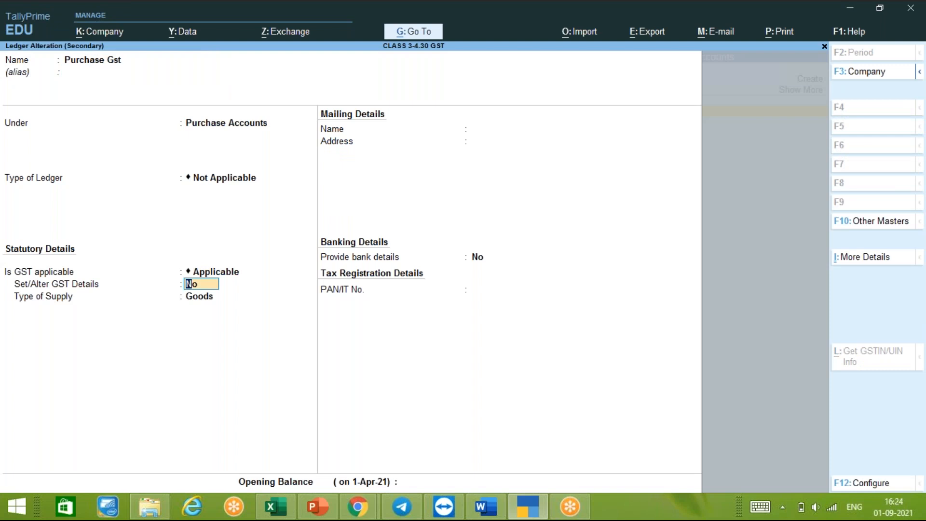
key(BackSpace)
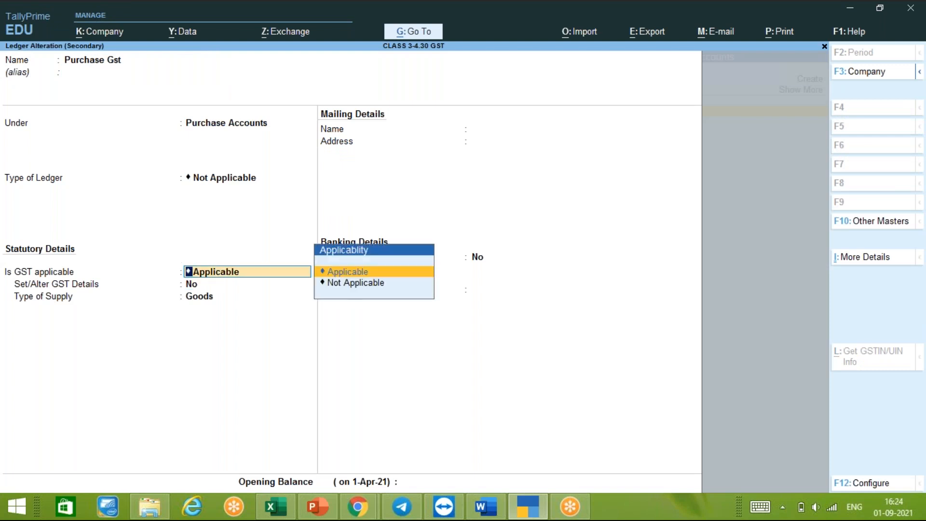
key(Return)
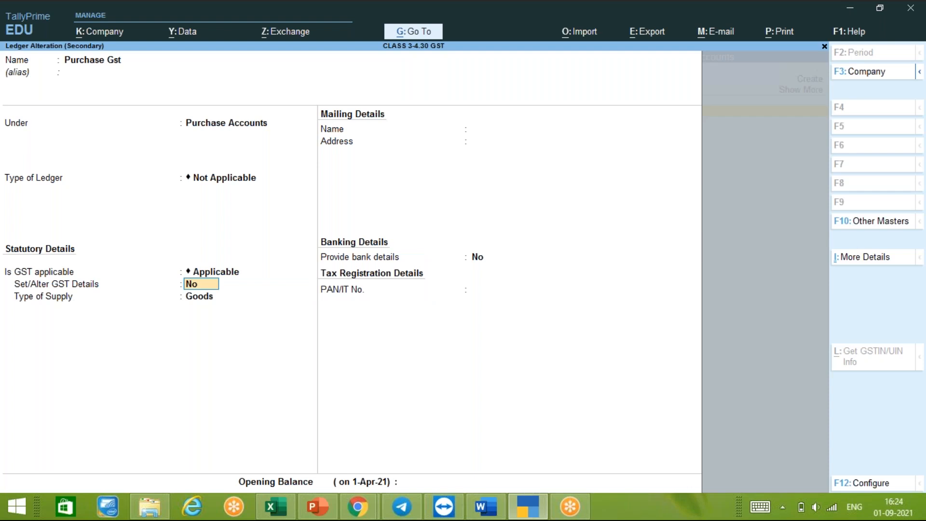
key(Return)
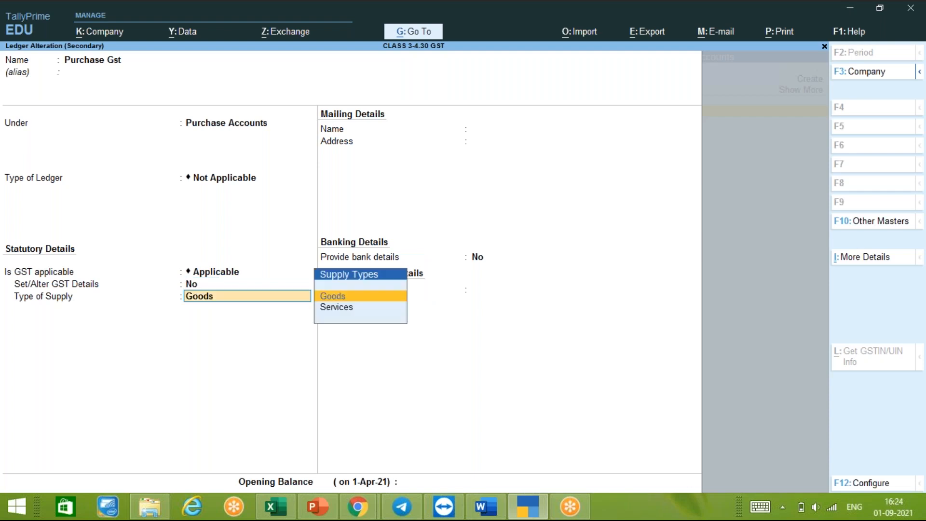
key(Return)
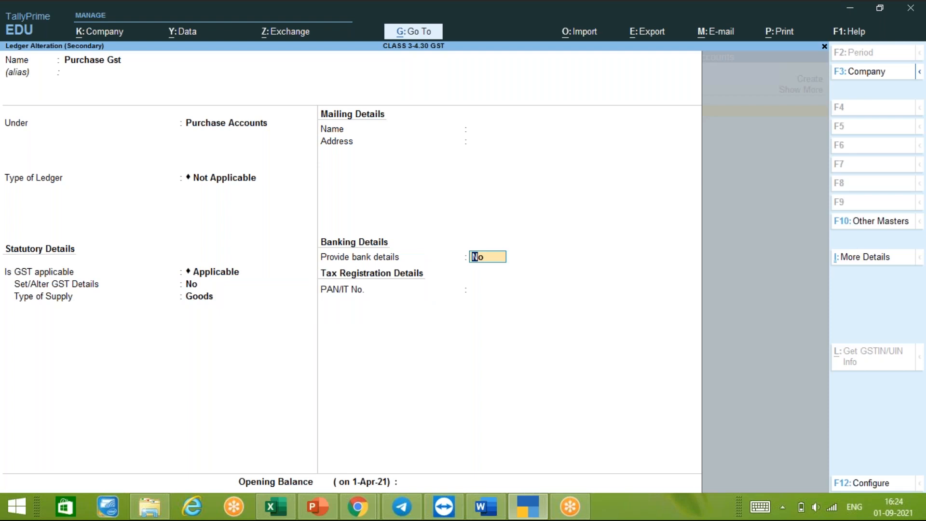
key(ctrl)
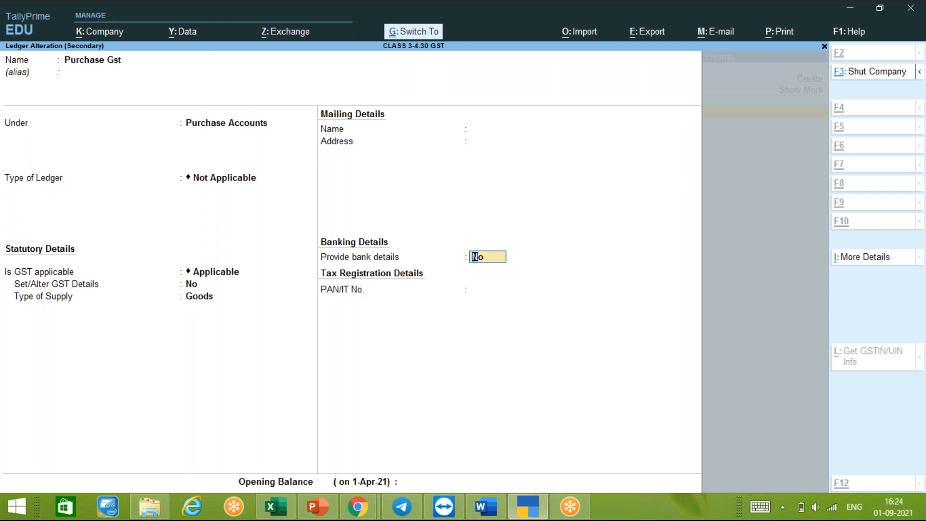
key(ctrl+a)
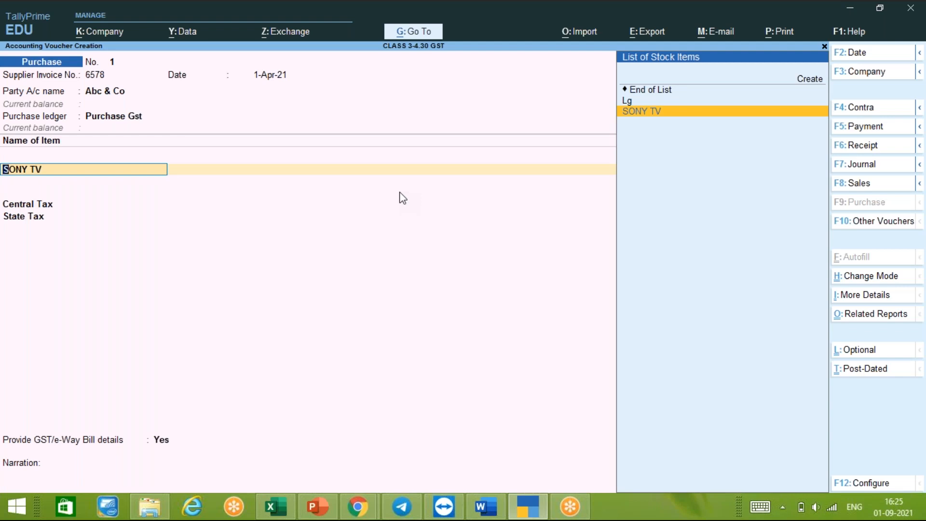
Reopen the Purchase Gst ledger from the voucher, set its type of ledger to Not Applicable, keep its statutory details, and accept it.
key(BackSpace)
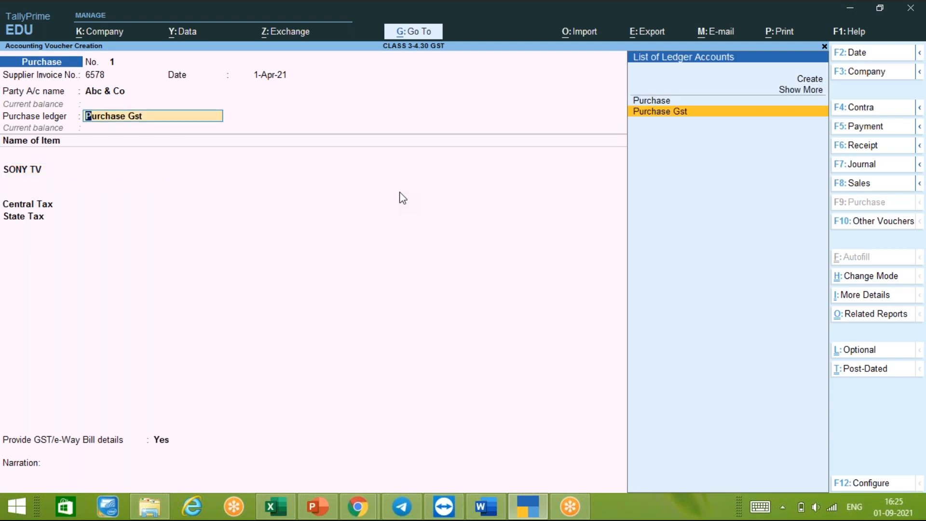
key(ctrl)
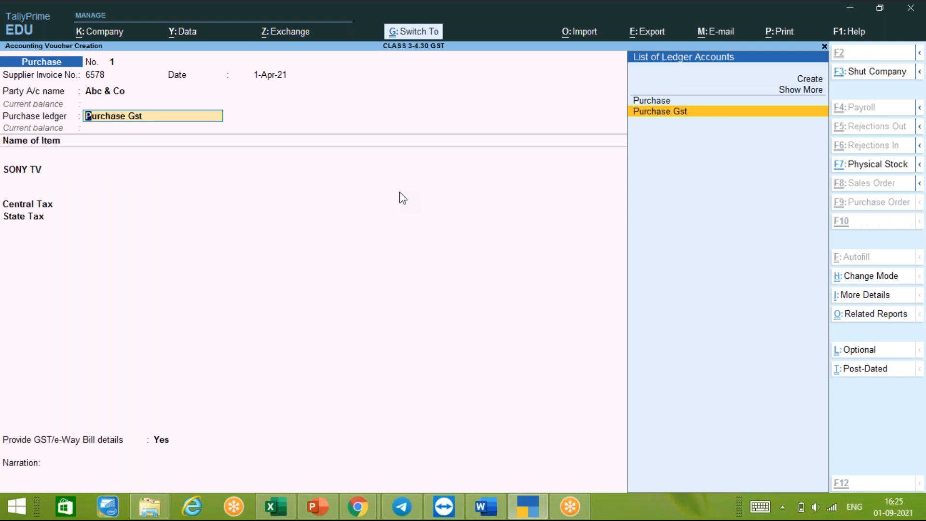
key(ctrl+Return)
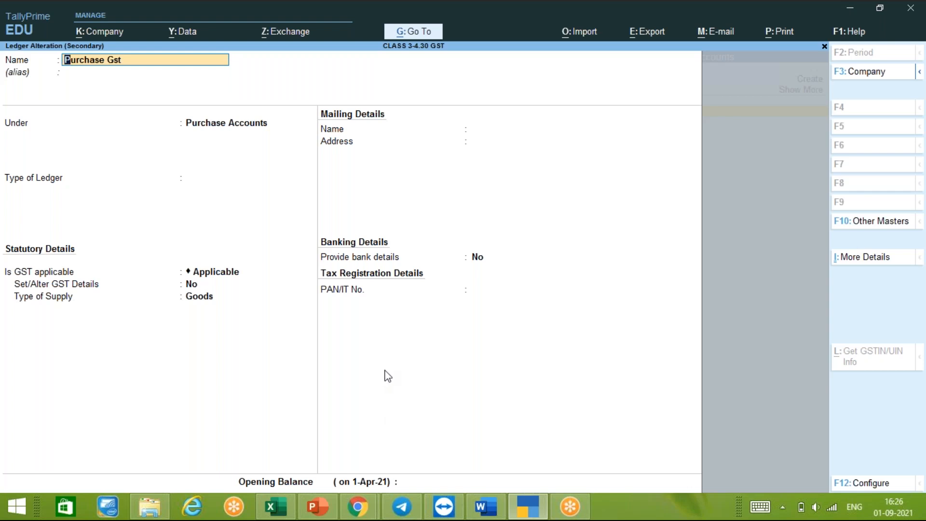
key(Return)
key(Return)
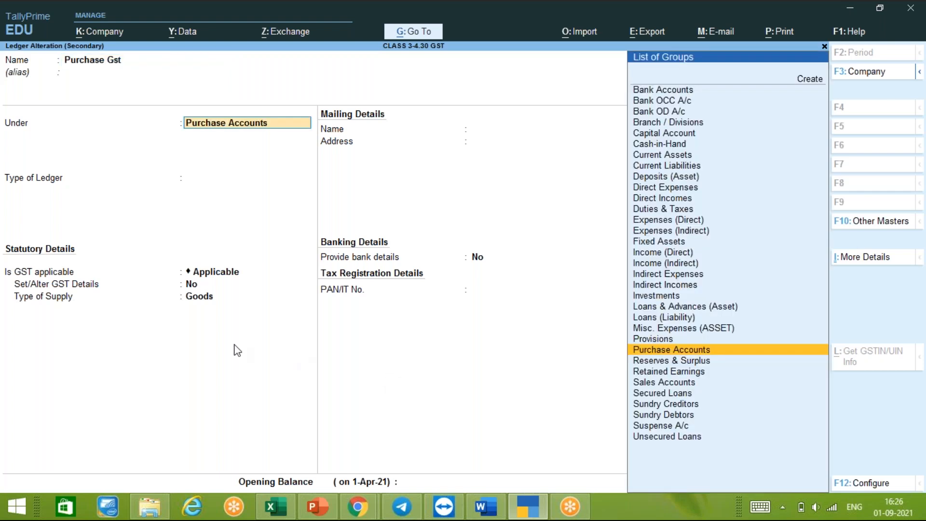
key(Return)
key(Return)
key(Return)
key(Return)
key(Return)
key(Return)
key(Return)
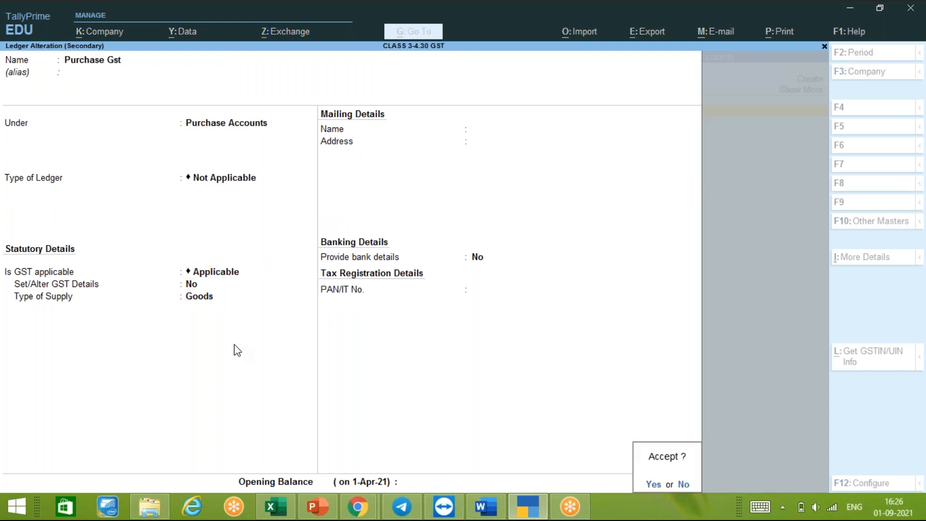
key(Return)
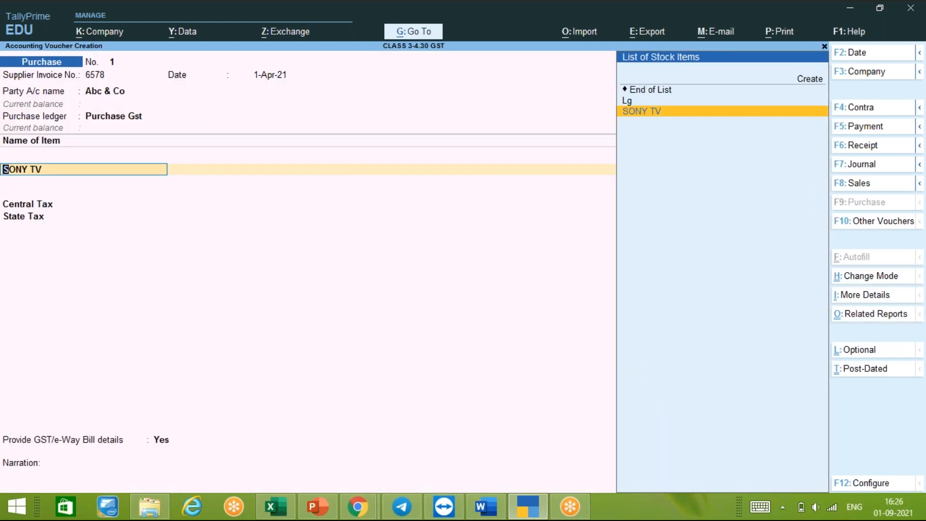
Keep the voucher's SONY TV line and Central Tax entry, moving on to the State Tax line.
key(Return)
key(Return)
key(Return)
key(Return)
key(Return)
key(Return)
key(Return)
key(Return)
key(Return)
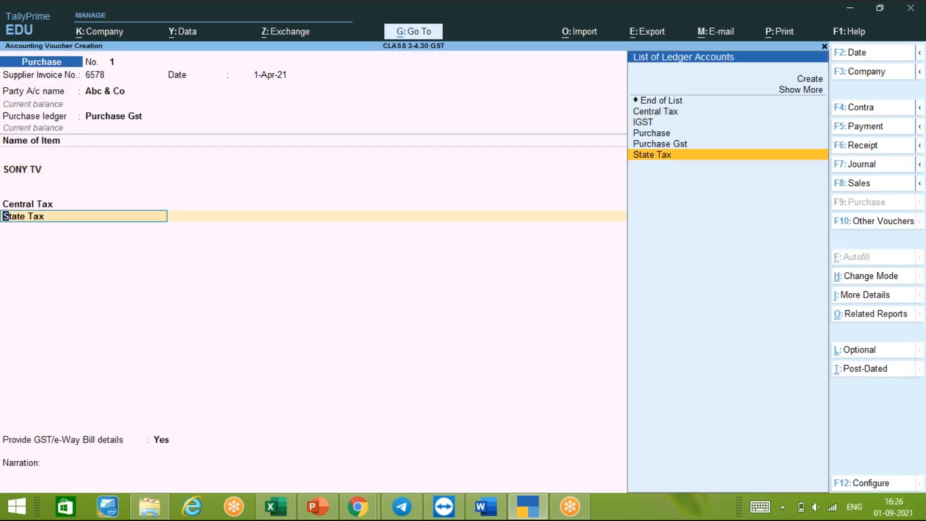
Keep the State Tax line and go through the e-Way Bill details, leaving the party places, distance and transporter unfilled.
key(Return)
key(Return)
key(Return)
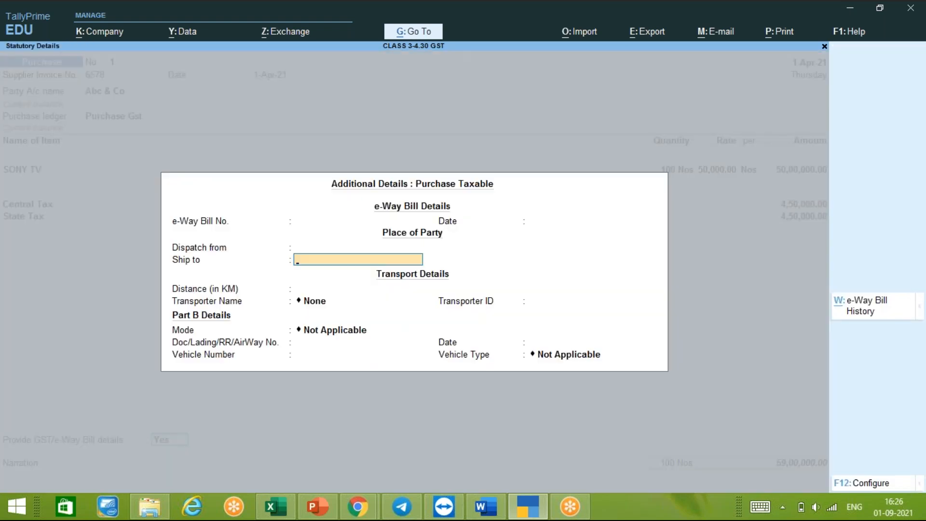
key(Return)
key(Return)
key(Return)
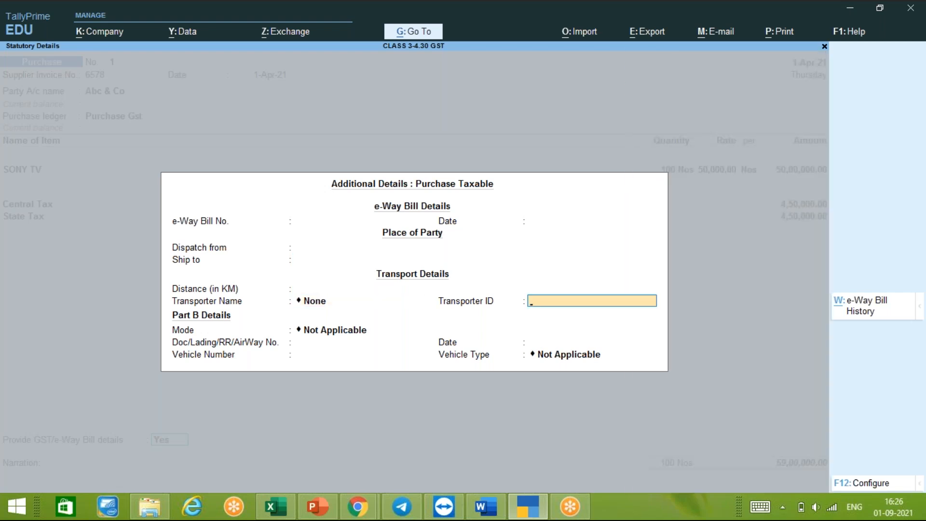
Leave the e-Way Bill details and the purchase voucher without saving, and quit TallyPrime.
key(Escape)
key(Escape)
key(Escape)
key(Escape)
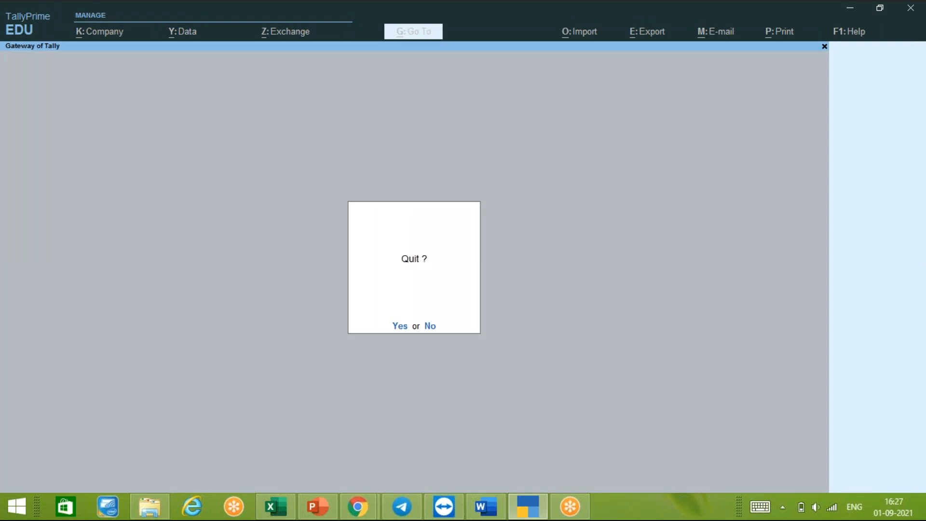
key(Escape)
key(Escape)
key(y)
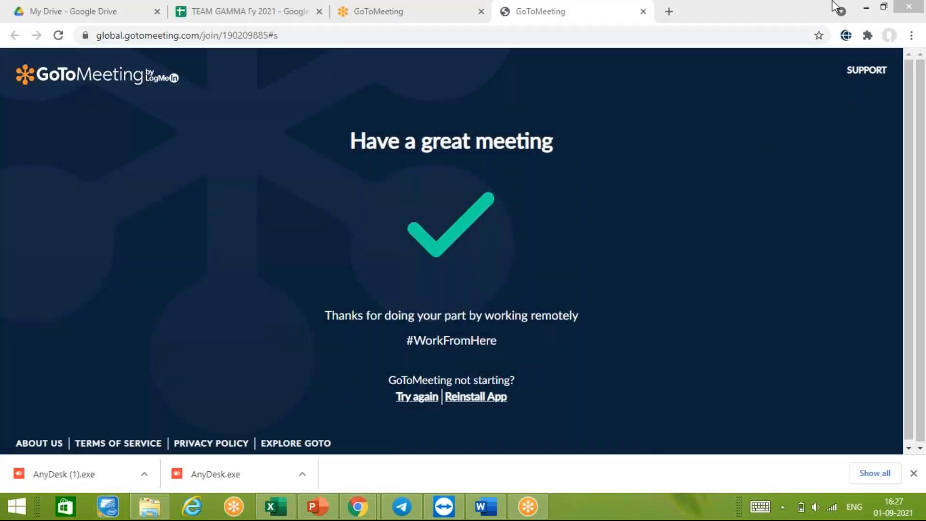
Minimize the browser showing the GoToMeeting page and close the Telegram chat window.
click(867, 9)
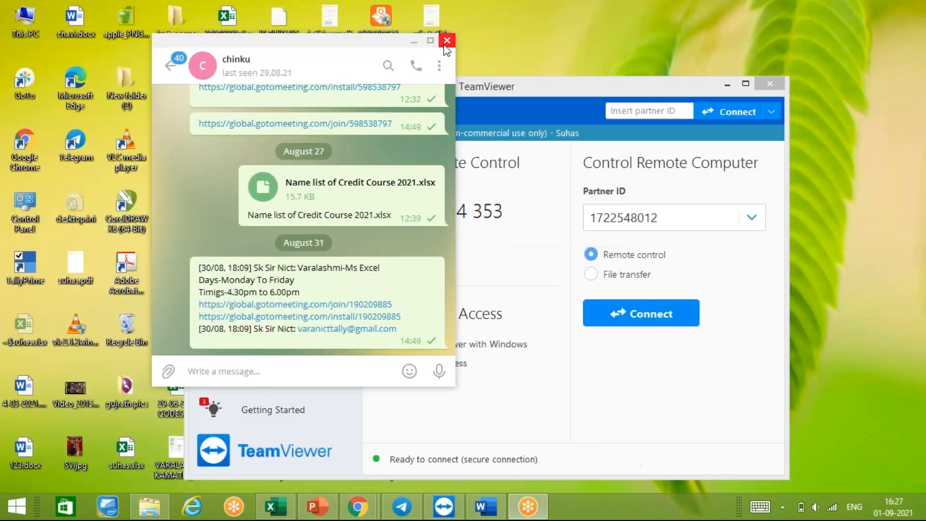
click(447, 40)
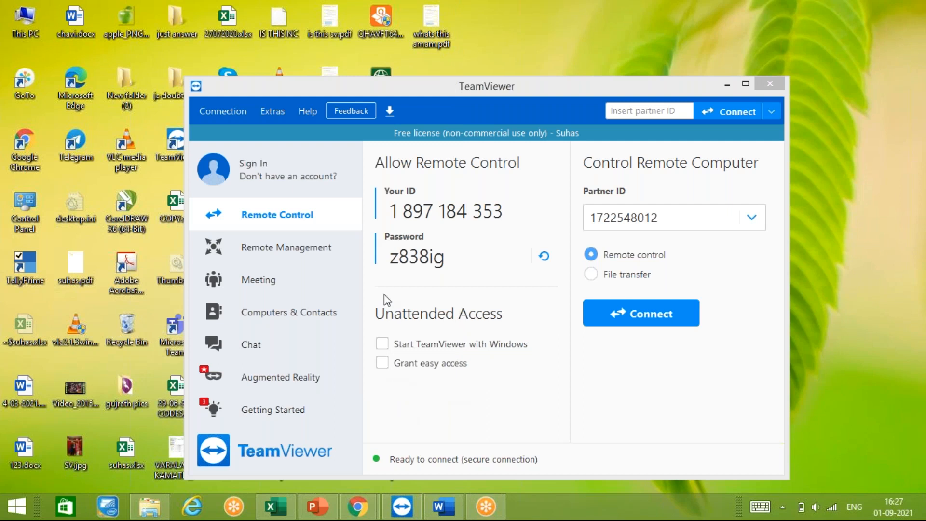